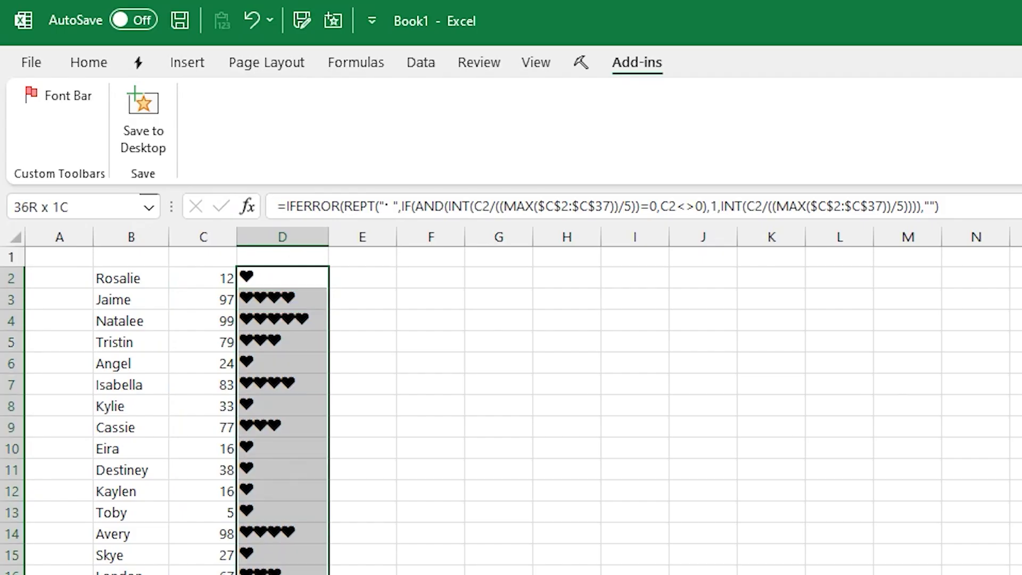
Colour the heart-symbol bars in column D red with Font Color
click(110, 61)
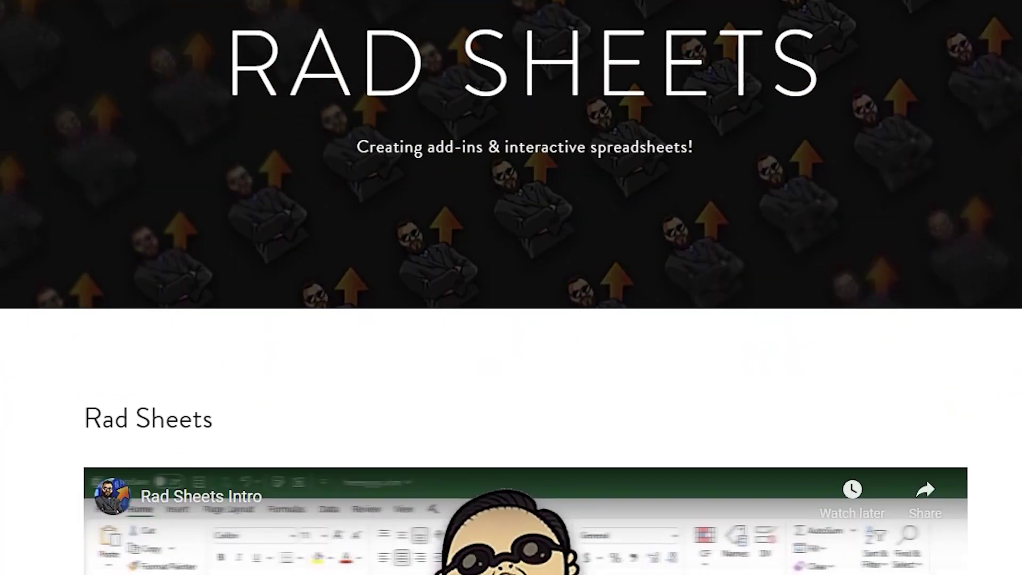
Browse the Rad Sheets add-in listings, then select the sales table's Total column
scroll(512, 287, down, 7)
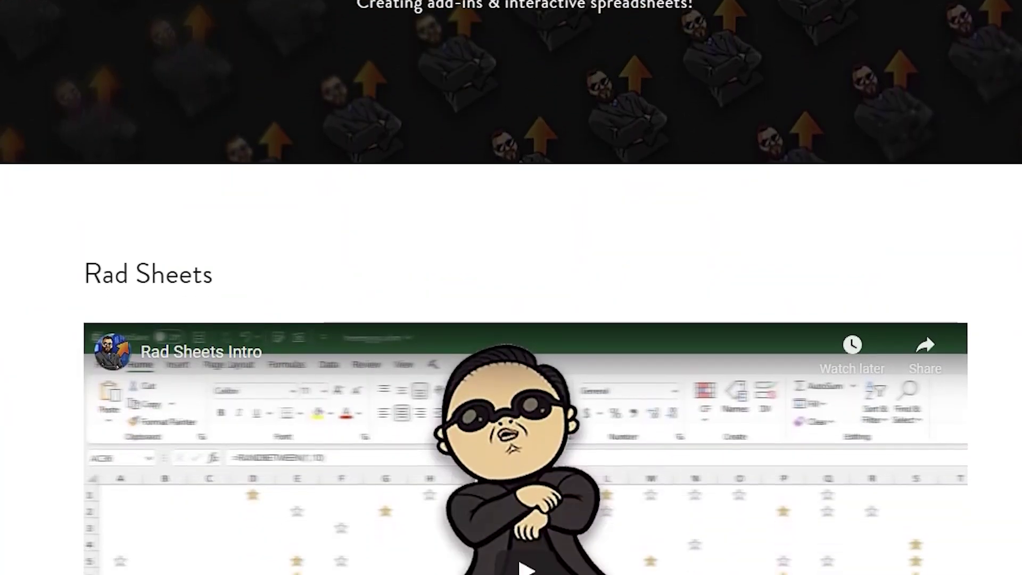
scroll(511, 287, down, 10)
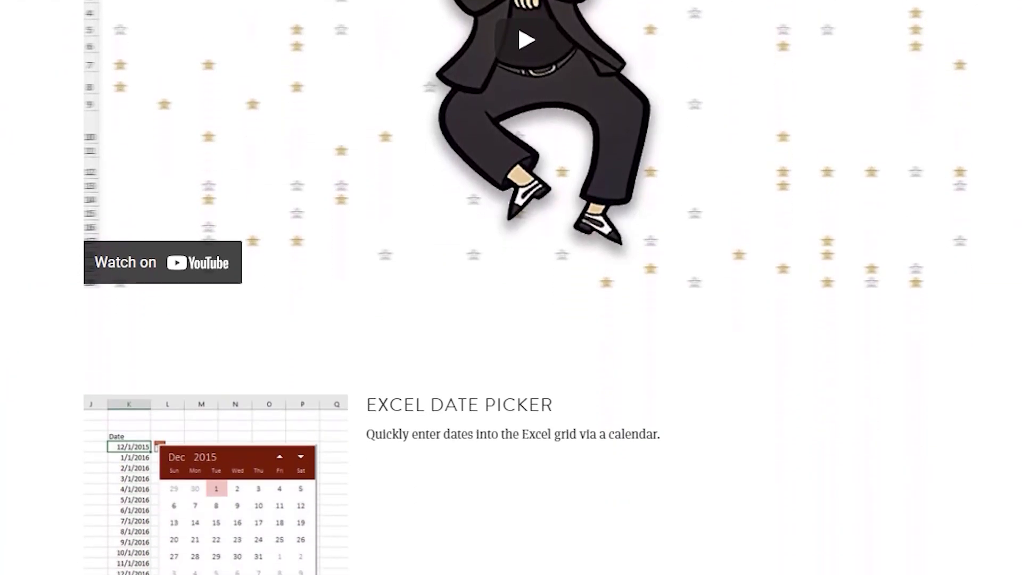
scroll(511, 288, down, 10)
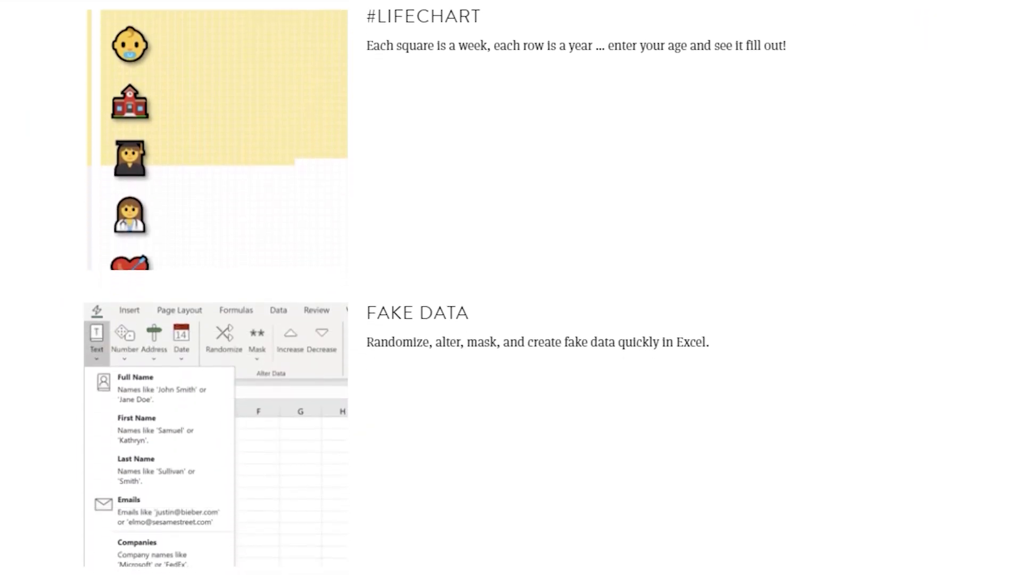
scroll(512, 288, down, 5)
click(545, 266)
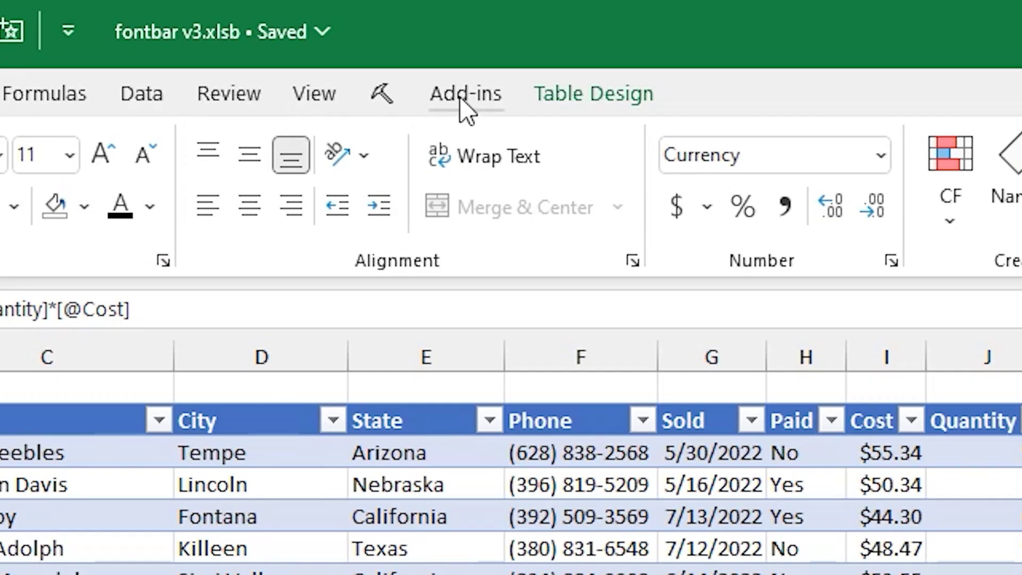
Add a Font Bar column beside Total using solid block bars
click(128, 61)
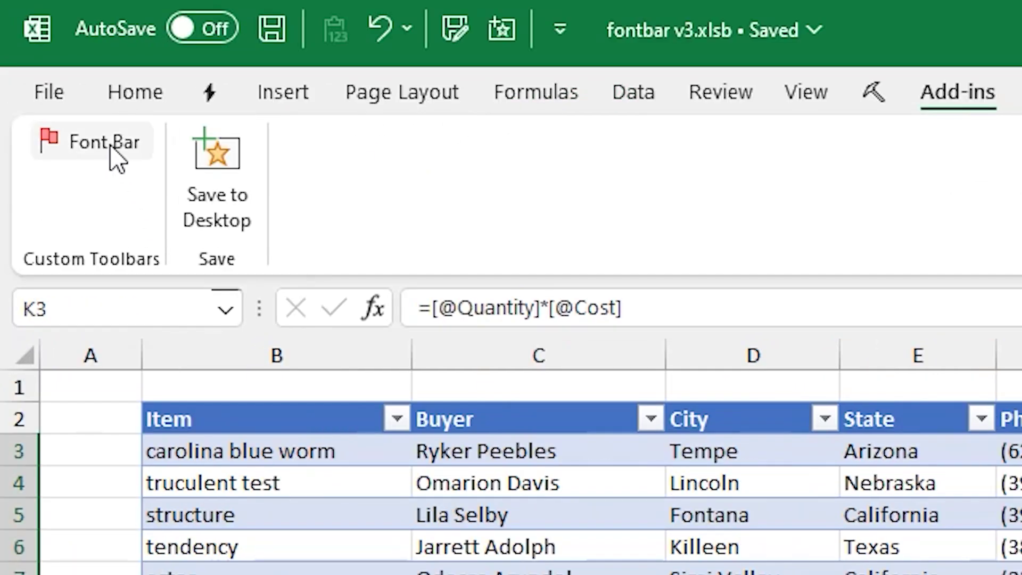
click(112, 152)
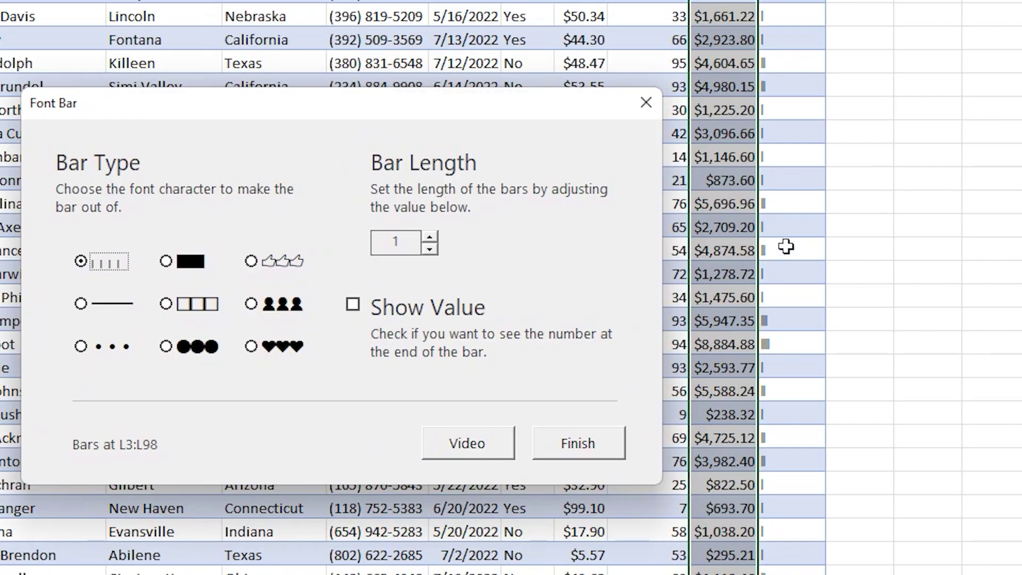
click(787, 228)
click(788, 345)
click(168, 266)
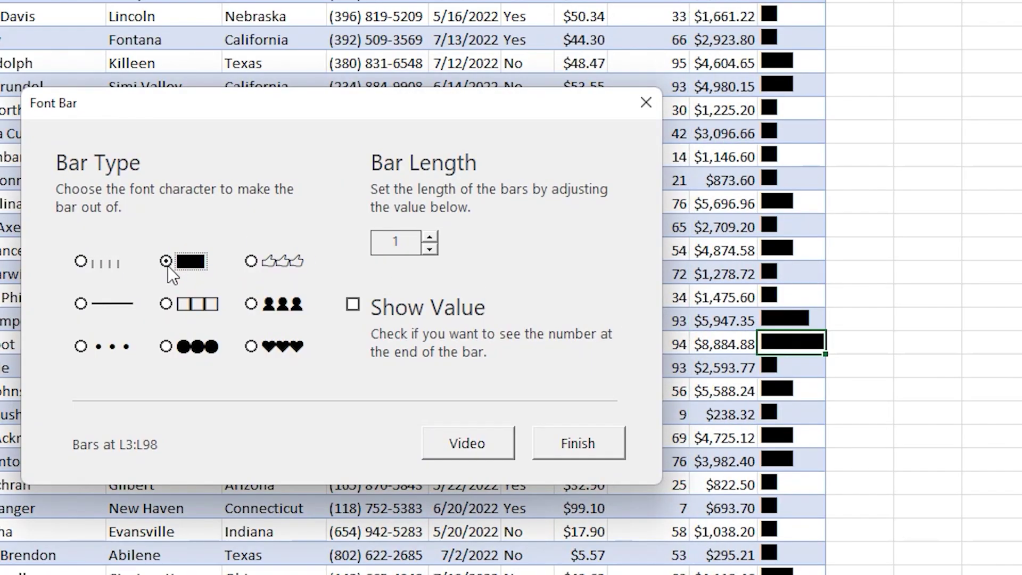
Compare the block bars for $873.60 and $1,278.72, then switch to thin line bars
scroll(800, 311, down, 5)
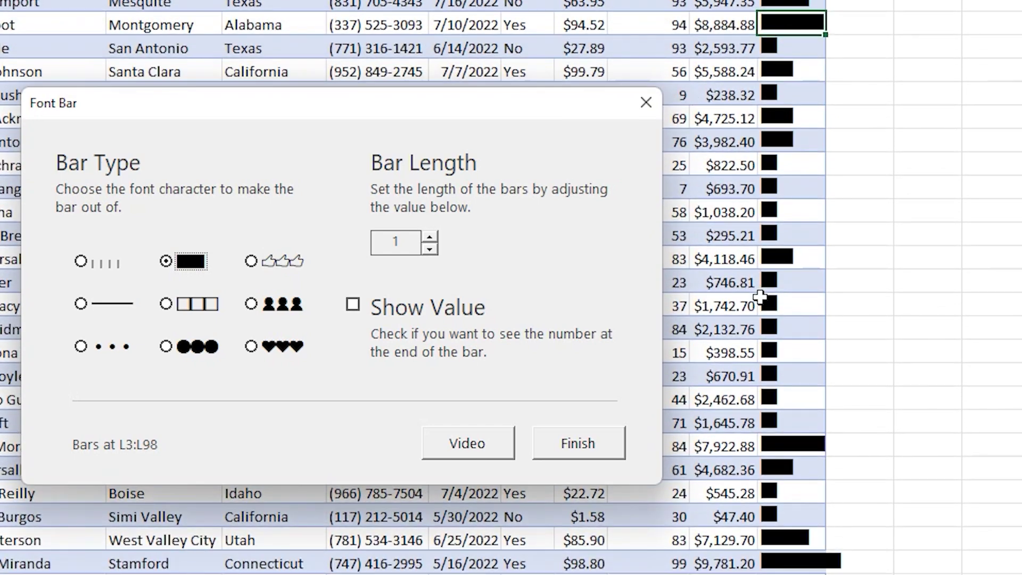
scroll(763, 290, up, 4)
scroll(762, 290, up, 1)
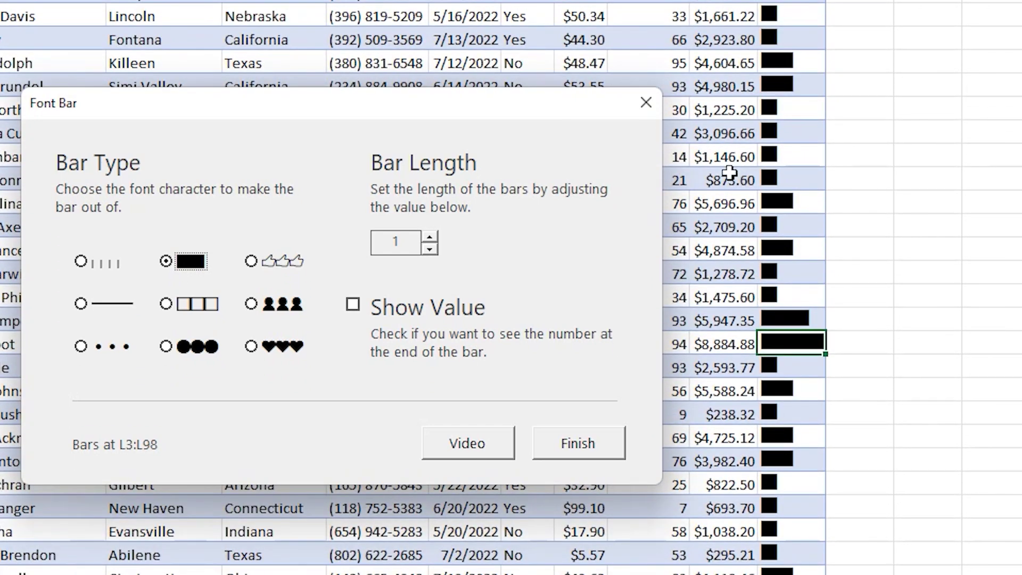
click(772, 180)
click(814, 266)
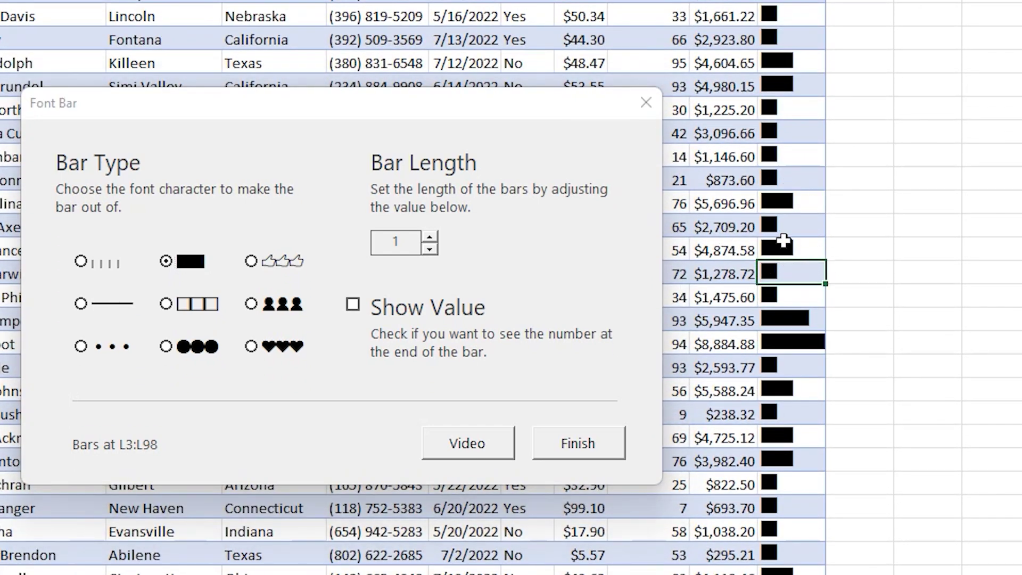
click(81, 304)
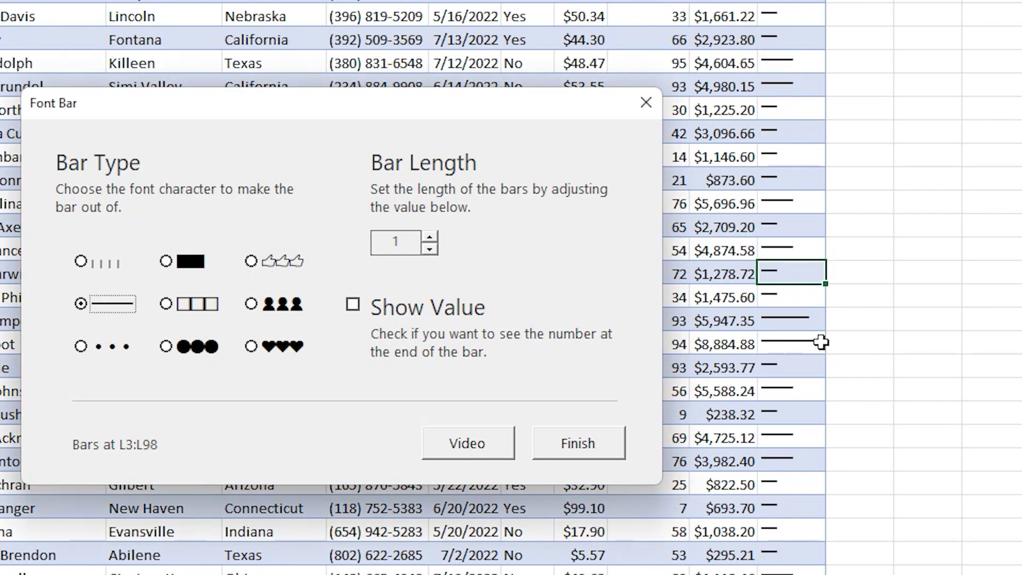
Check the line bars beside several totals and lengthen the bars to 7
click(791, 345)
click(781, 405)
click(797, 296)
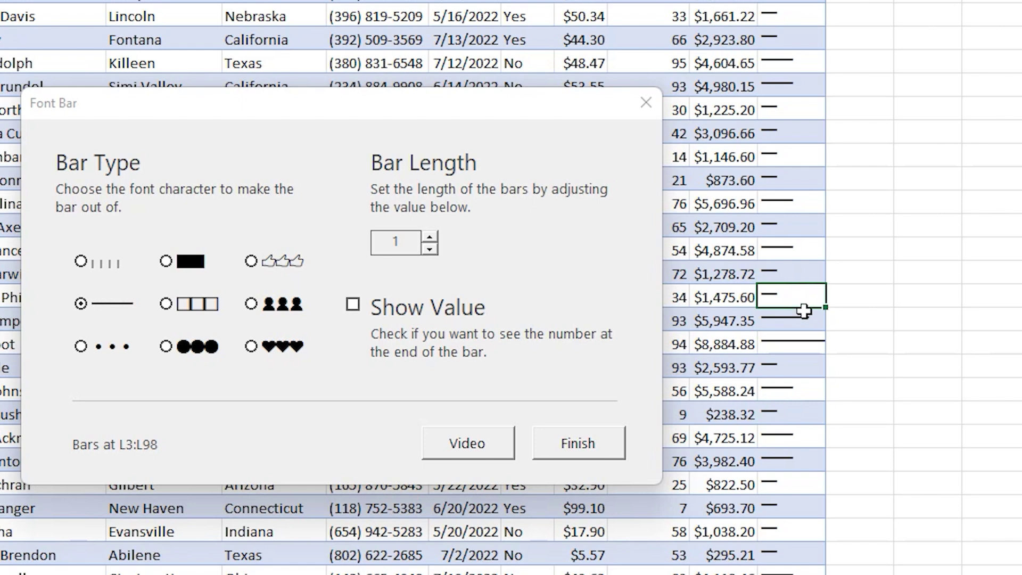
click(430, 237)
click(430, 237)
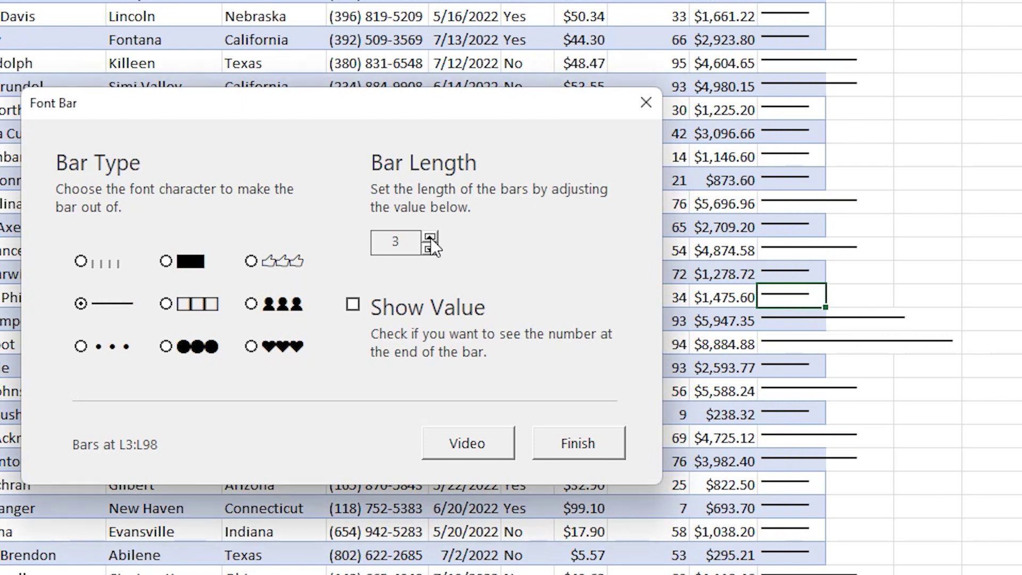
click(429, 237)
click(429, 237)
click(430, 237)
click(430, 237)
Shorten the bars back to length 1, then set the bar length to 5
click(432, 250)
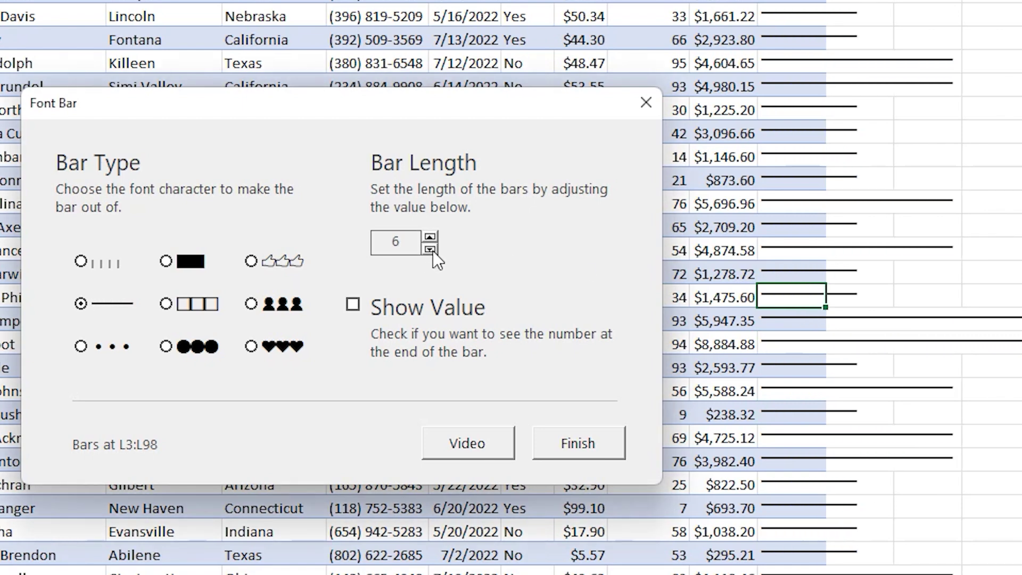
click(432, 249)
click(432, 250)
click(432, 250)
click(432, 250)
click(432, 250)
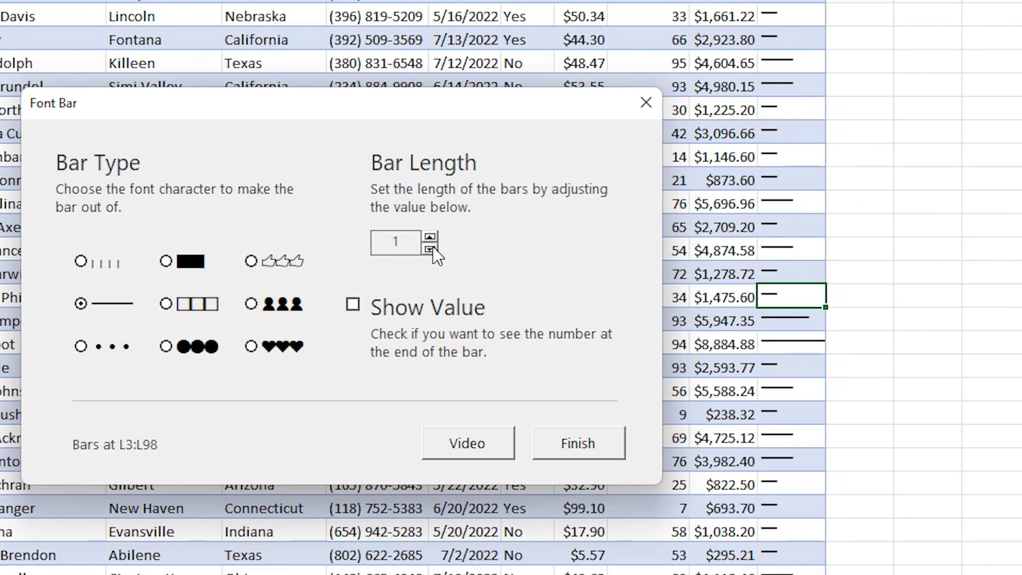
click(430, 237)
click(431, 237)
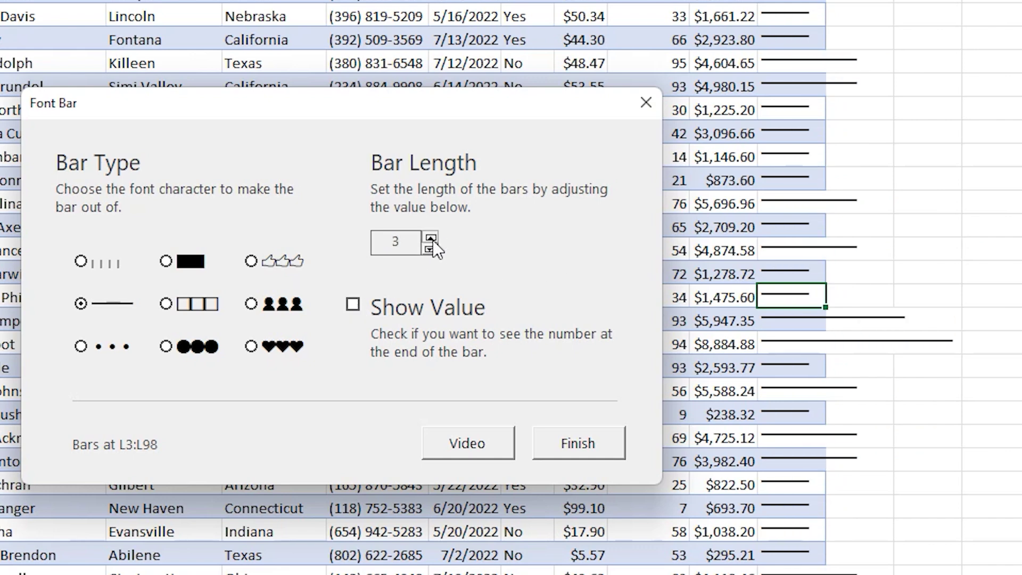
click(430, 236)
click(430, 237)
Toggle Show Value on and off, and shrink the bars back to length 1
click(353, 304)
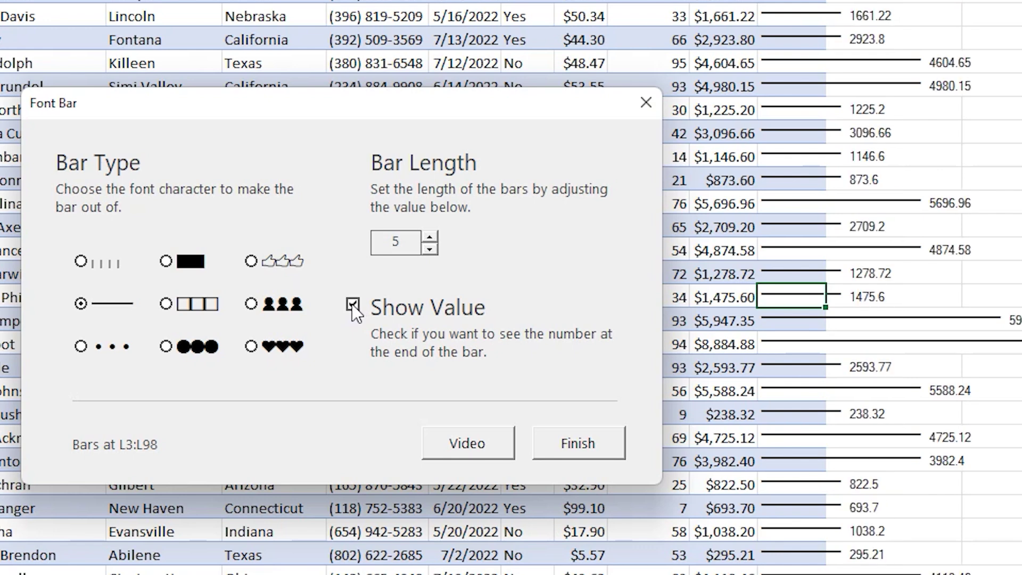
click(353, 304)
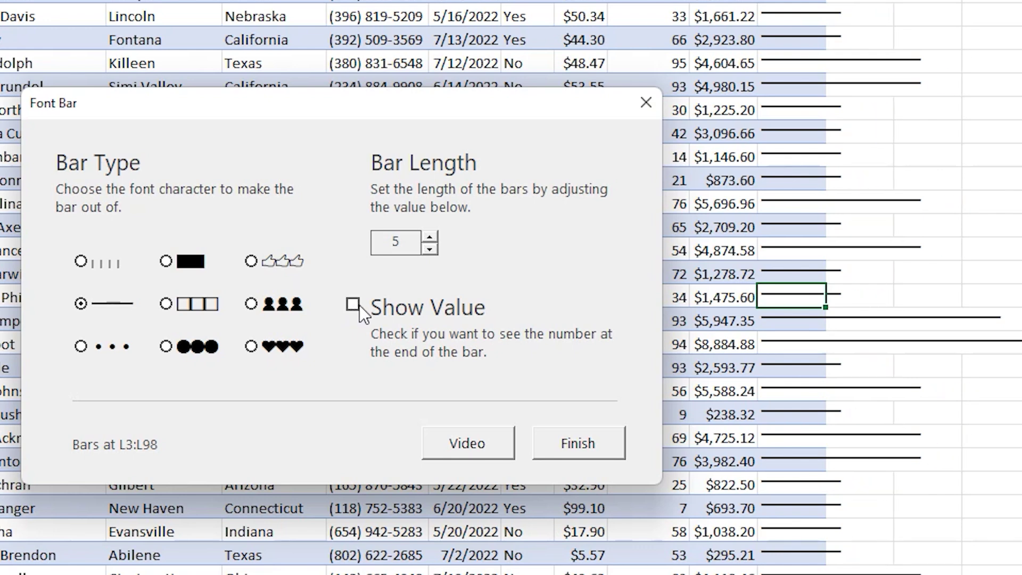
click(429, 248)
click(430, 249)
click(430, 249)
click(430, 248)
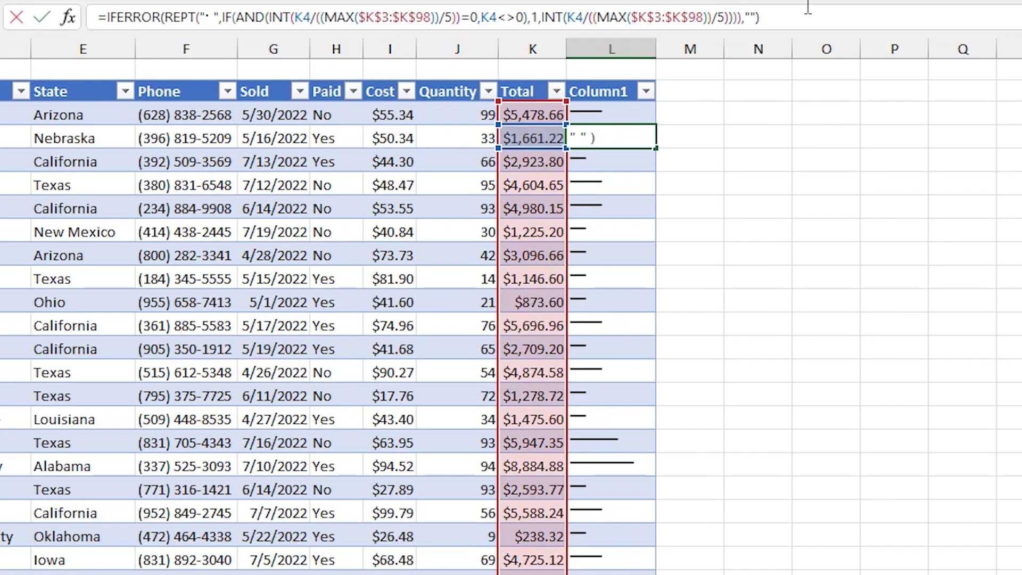
Inspect the REPT bar formulas in L3 to L17, each scaling its Total against MAX(K3:K98)
key(Return)
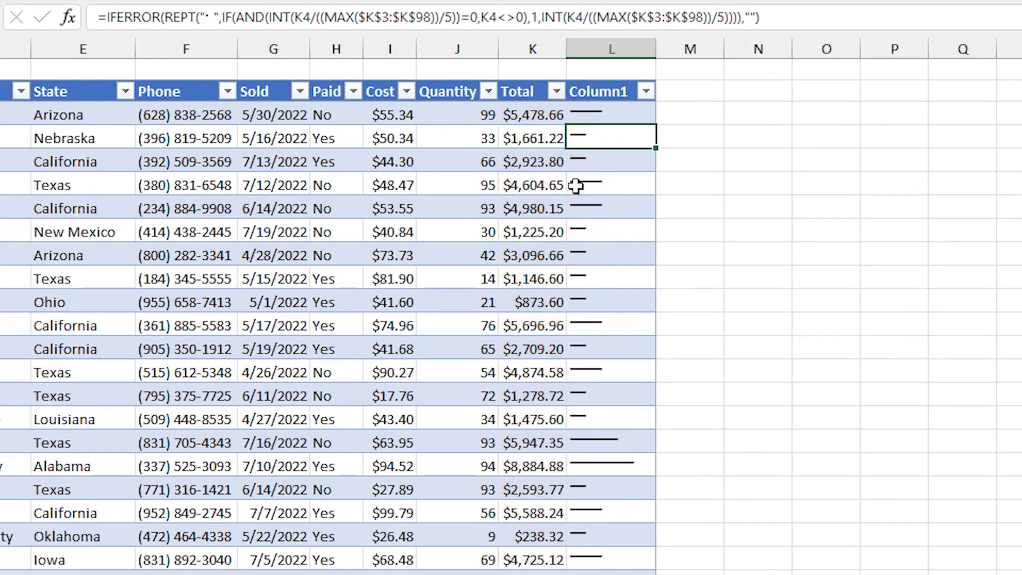
click(825, 24)
key(Return)
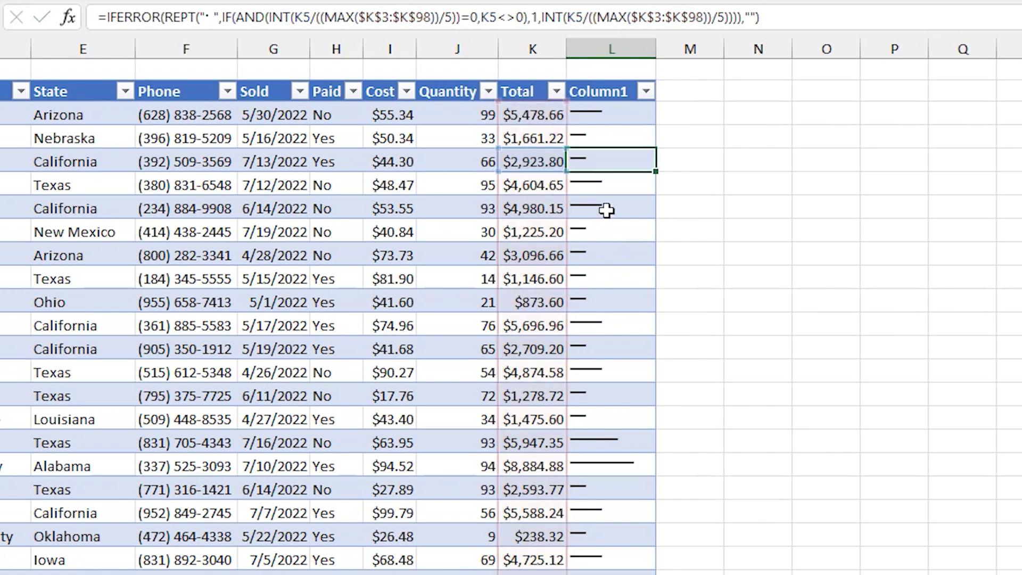
click(828, 8)
key(Escape)
click(620, 251)
click(617, 325)
click(617, 442)
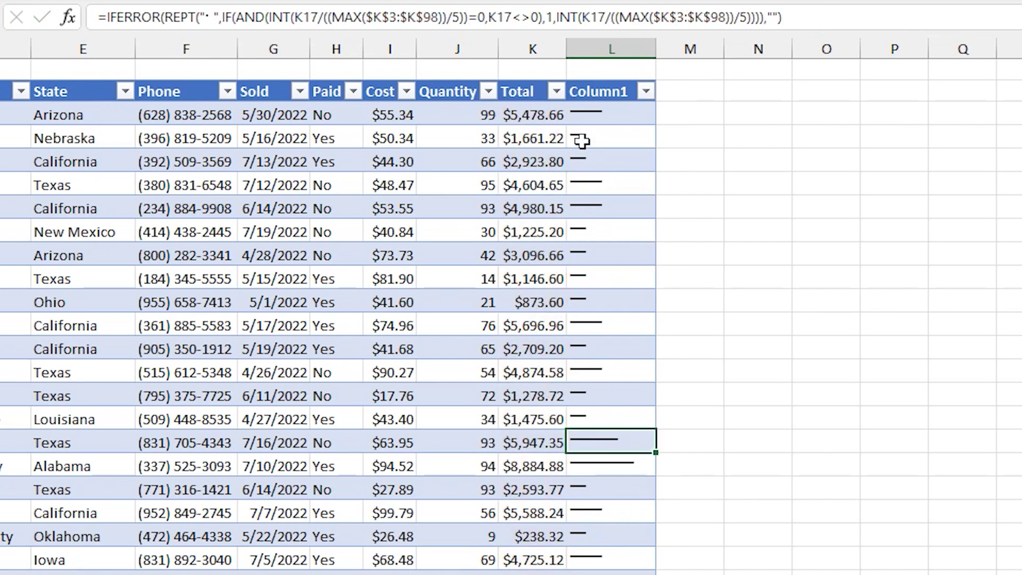
click(584, 114)
Start a new conditional formatting rule on Column1 with formula =K3>5000
click(591, 79)
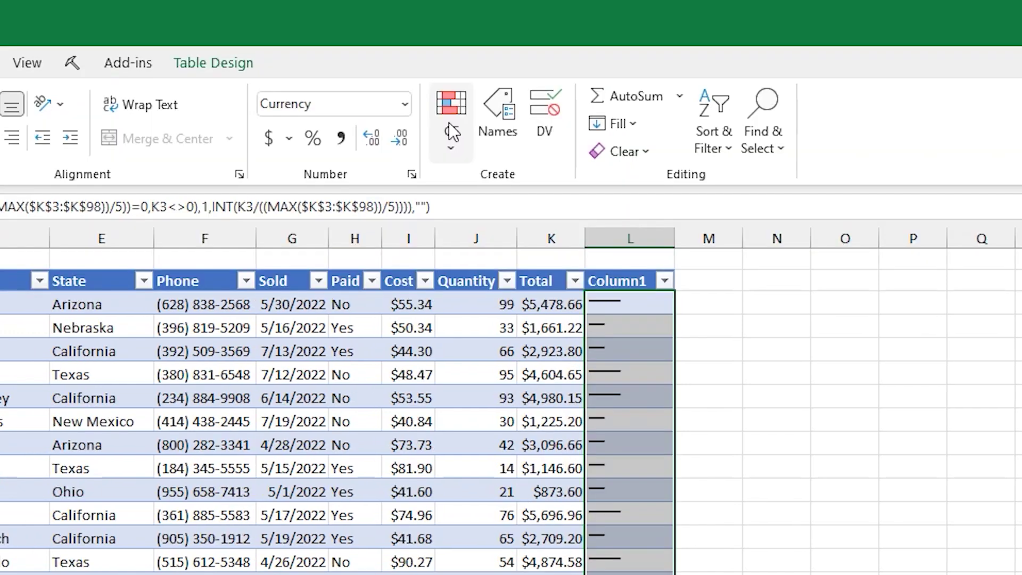
click(451, 122)
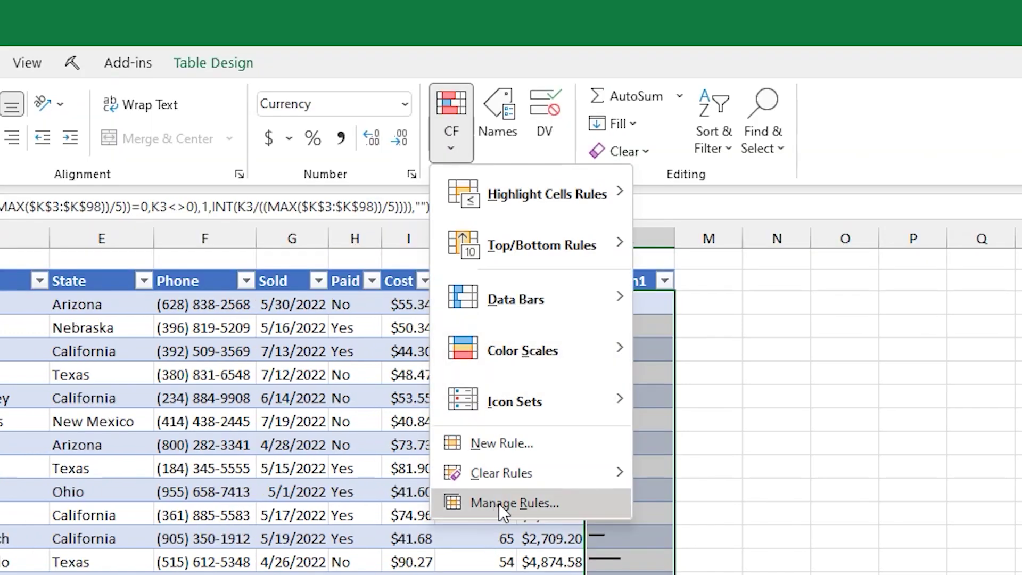
click(501, 443)
click(850, 553)
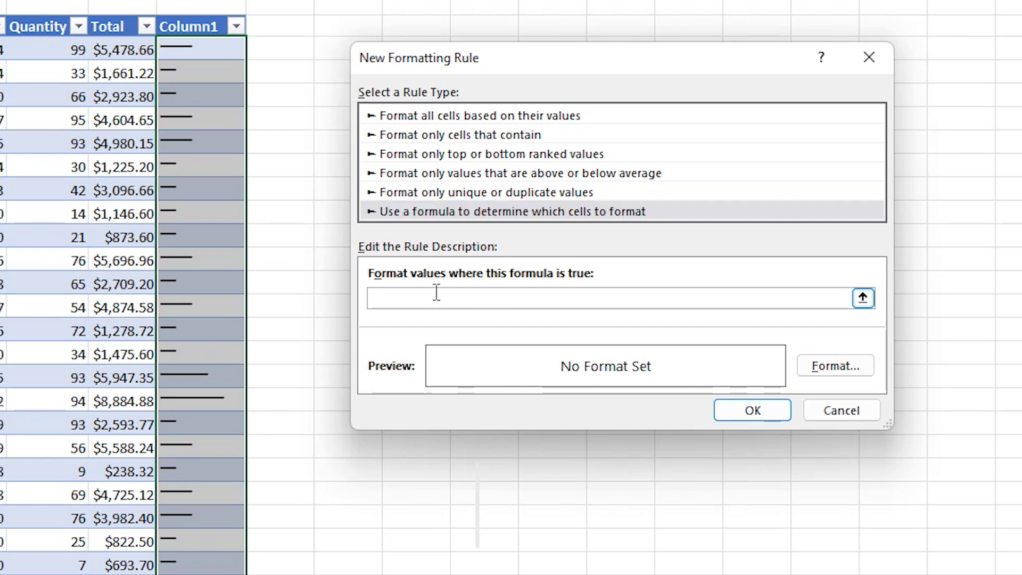
text(=)
click(121, 50)
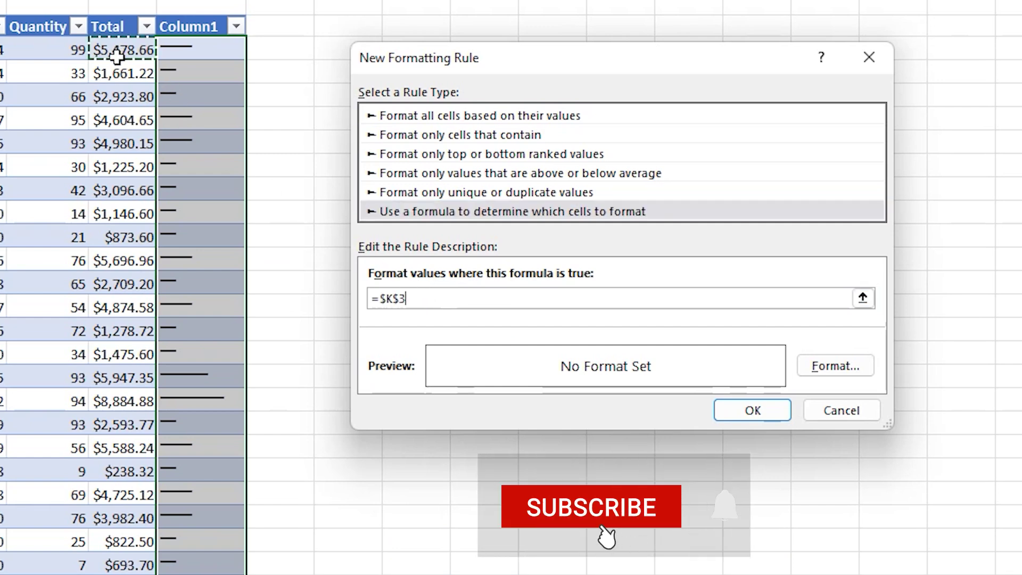
click(376, 306)
key(F4)
key(F4)
key(F4)
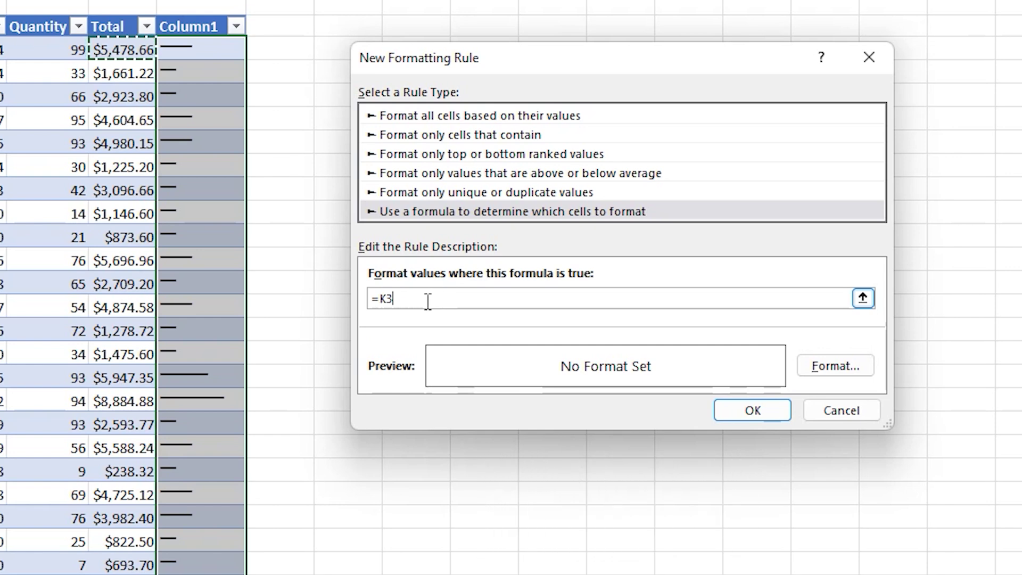
text(>5000)
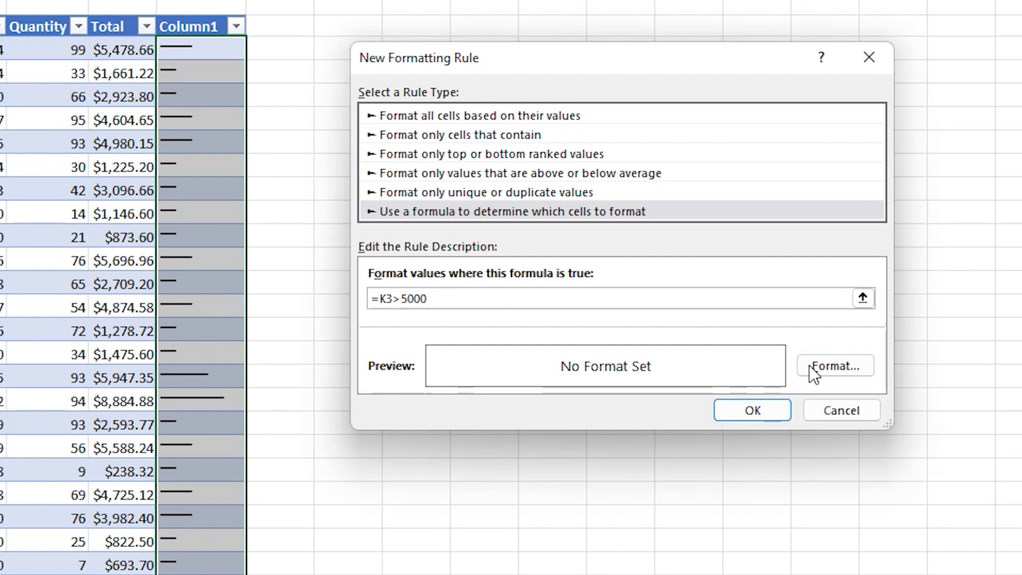
Give the rule a bold red font and save it
click(823, 366)
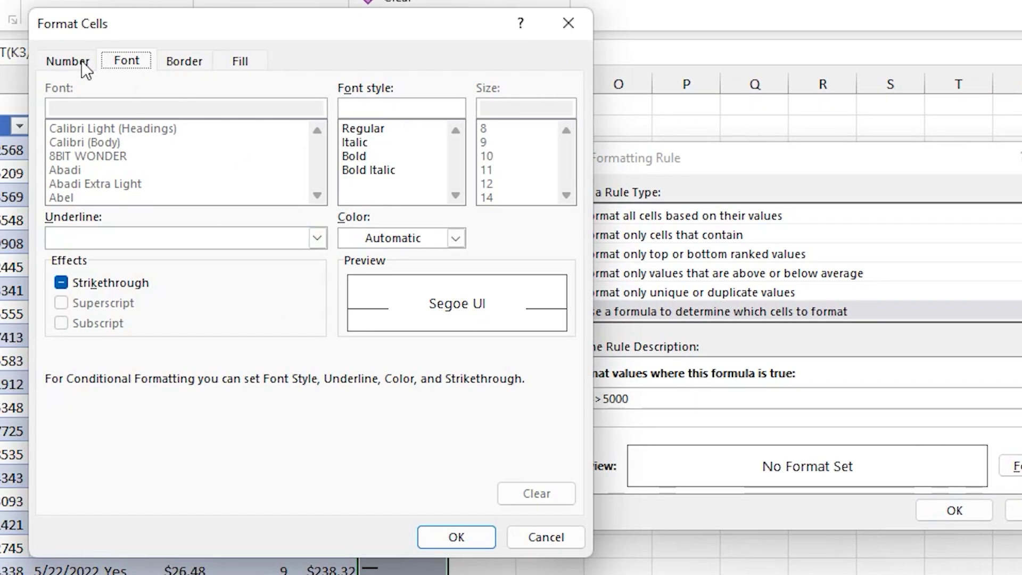
click(455, 238)
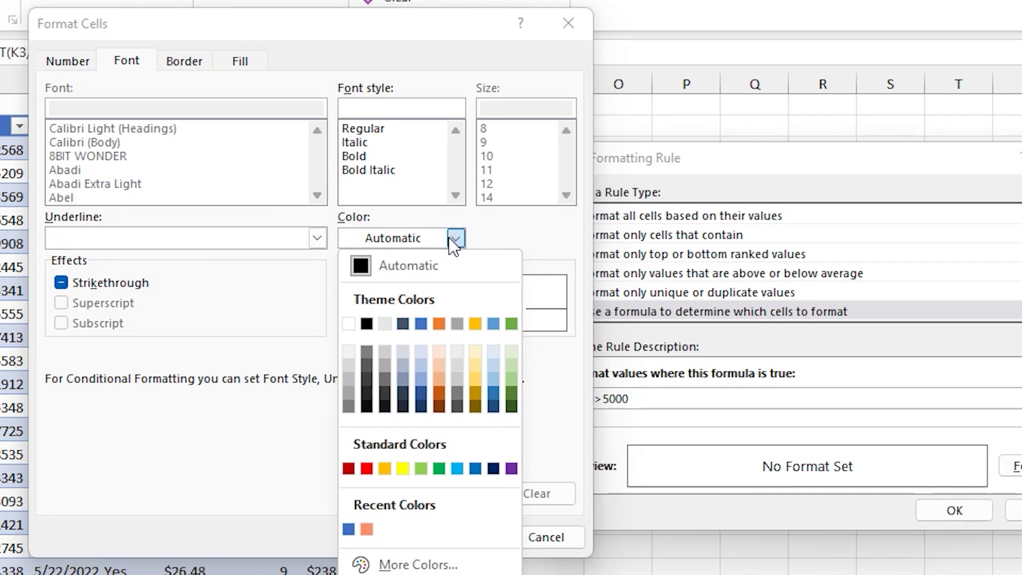
click(367, 468)
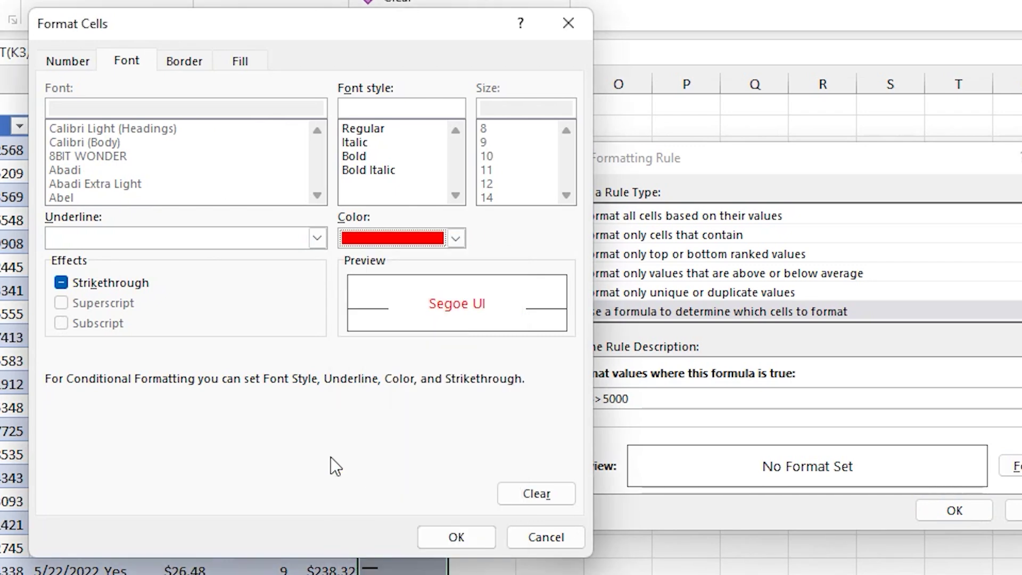
click(377, 155)
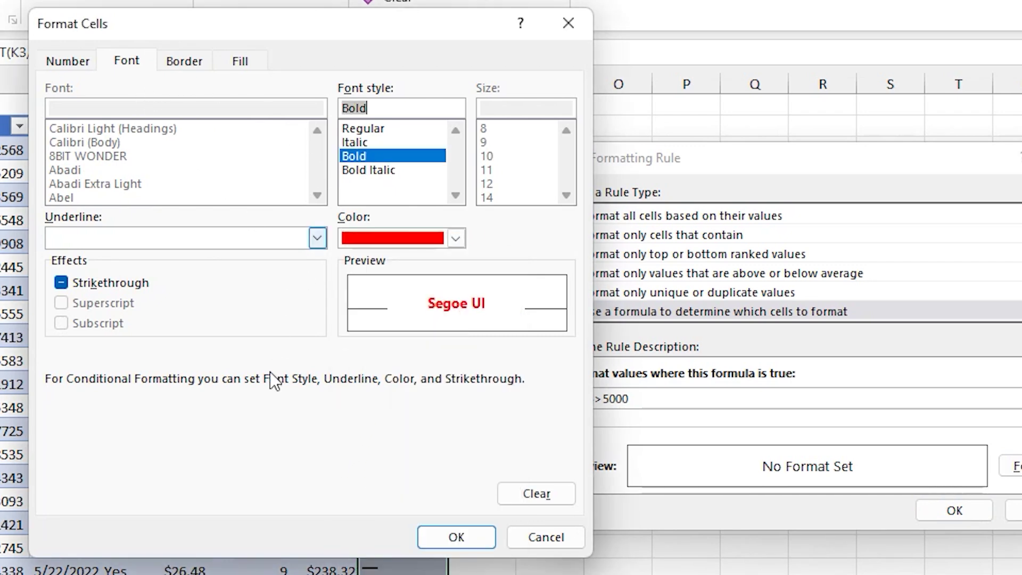
click(477, 538)
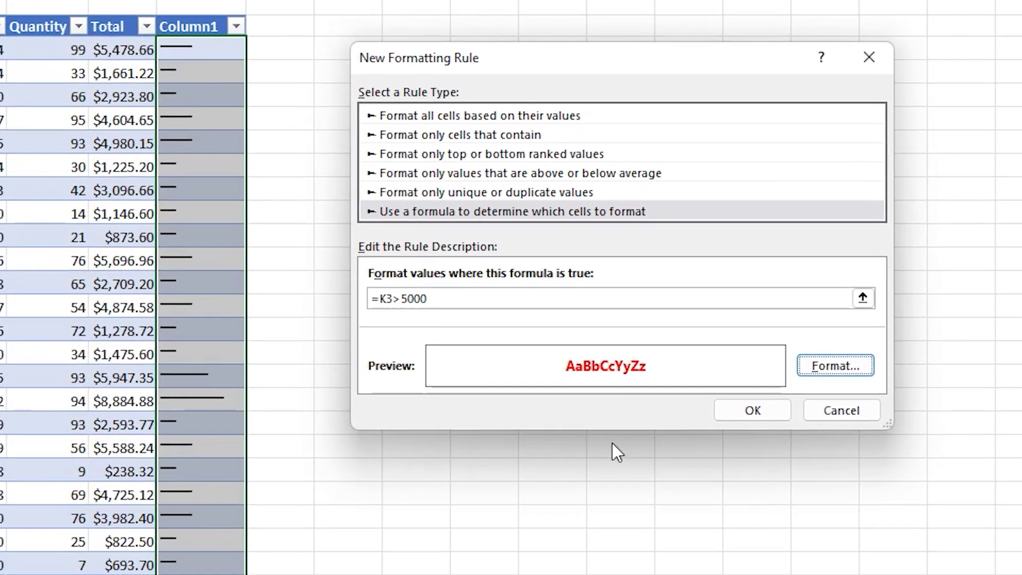
click(954, 511)
Review the red Column1 bars for $5,947.35, $8,884.88 and $5,588.24
click(165, 195)
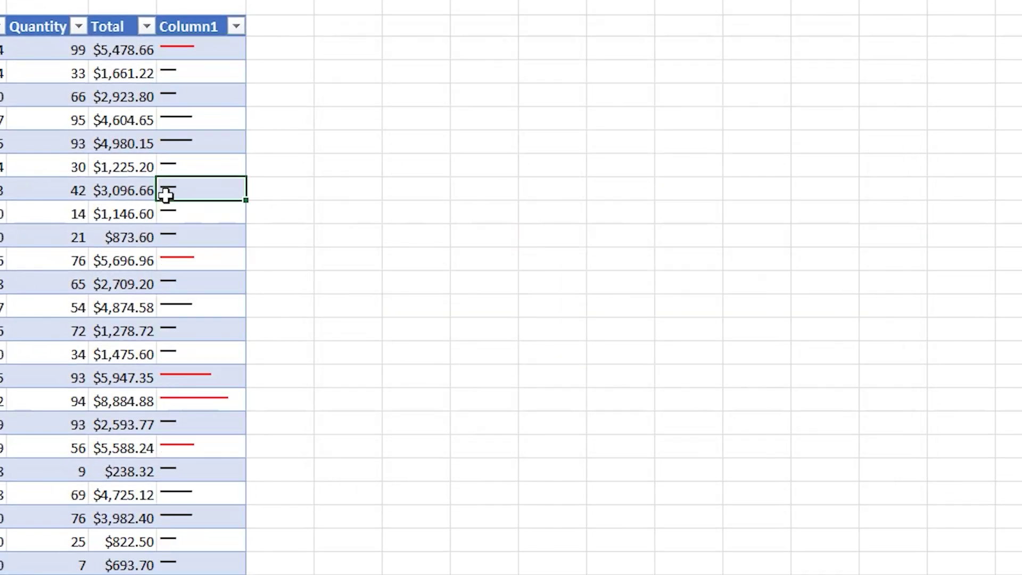
click(207, 116)
key(ctrl+Up)
click(201, 378)
click(205, 401)
click(208, 449)
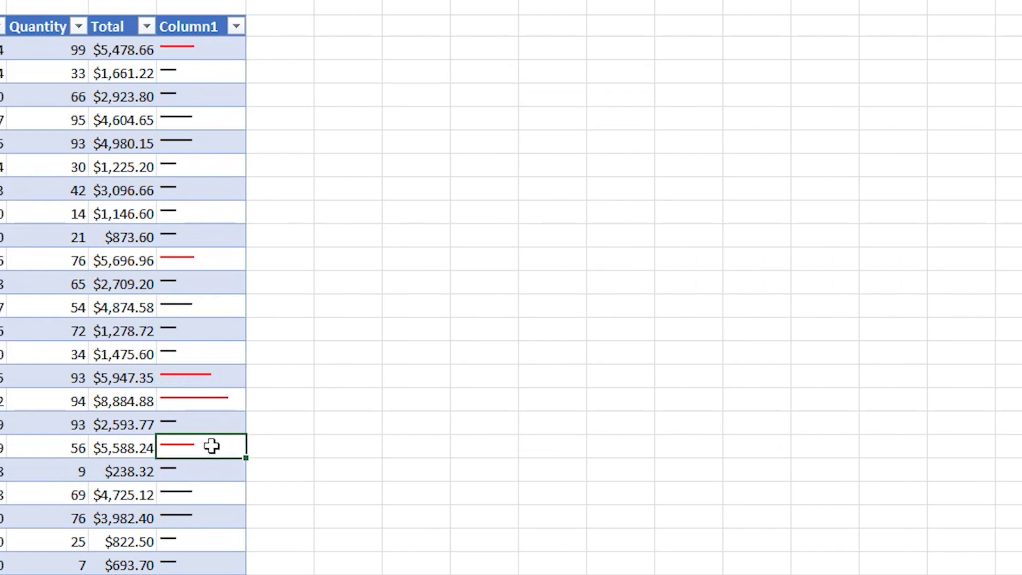
click(193, 207)
Colour the Column1 bars from $1,661.22 to $873.60 light blue
drag(185, 77, 201, 225)
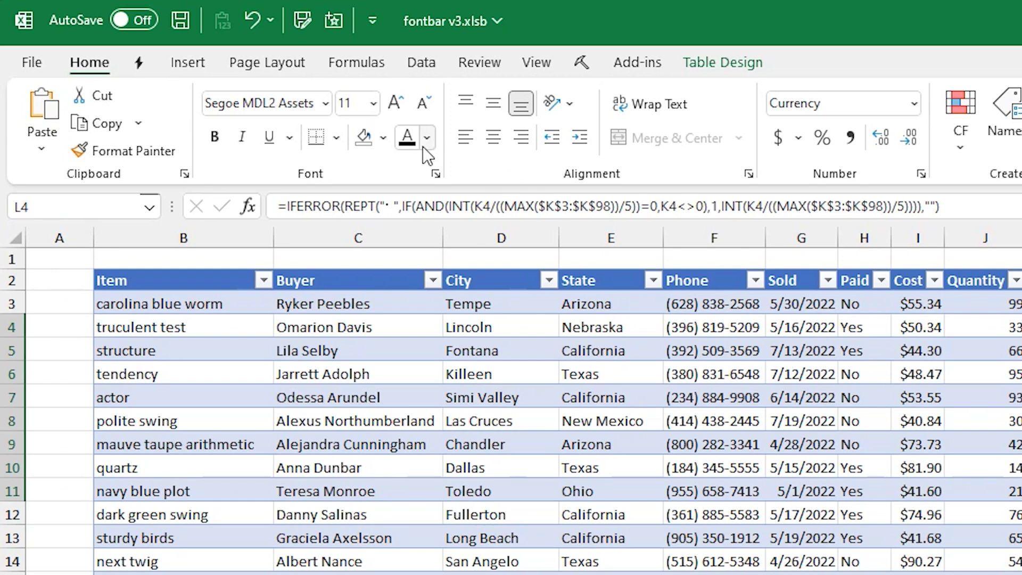
click(426, 140)
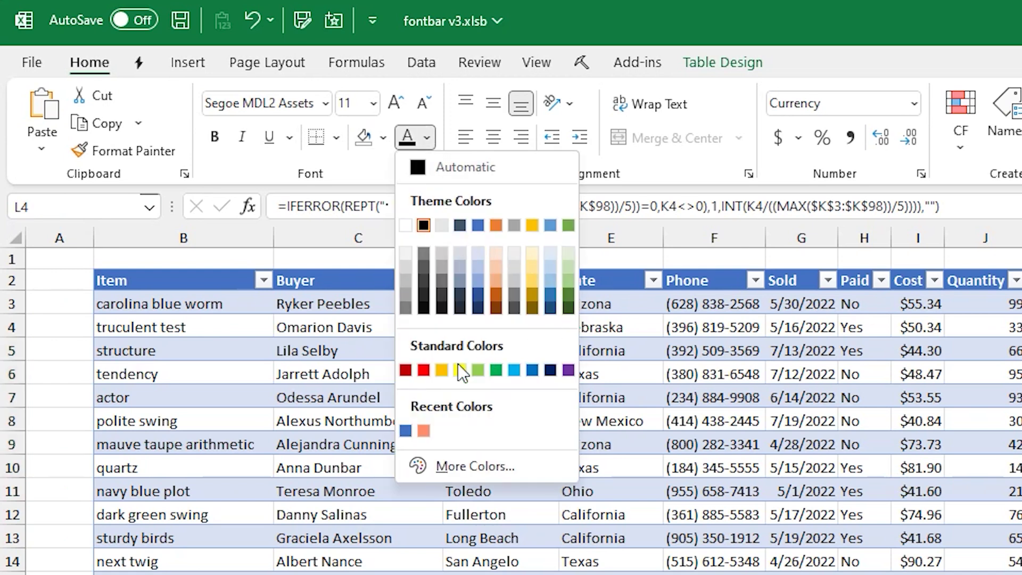
click(514, 370)
click(513, 341)
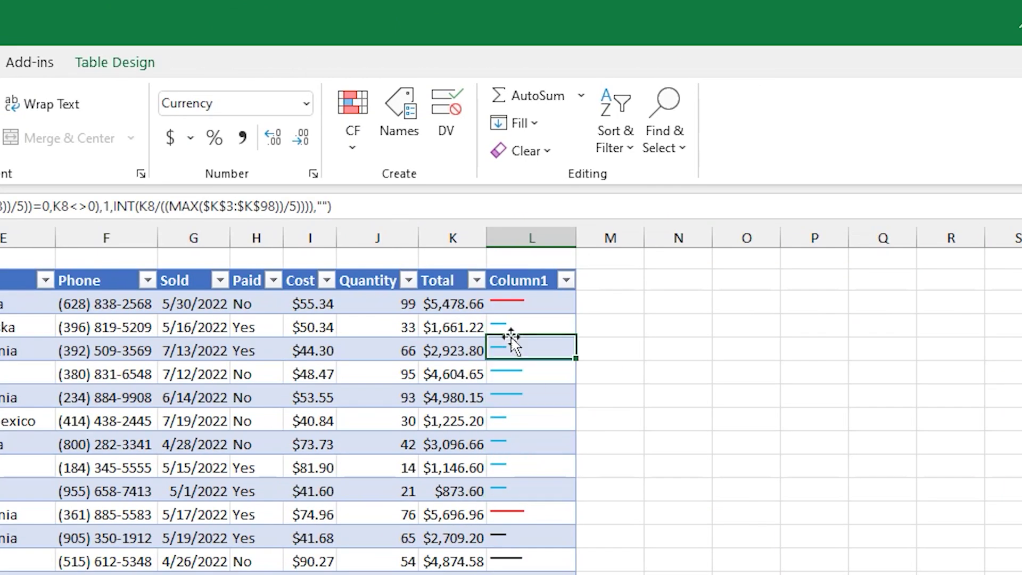
click(527, 421)
click(532, 465)
click(532, 400)
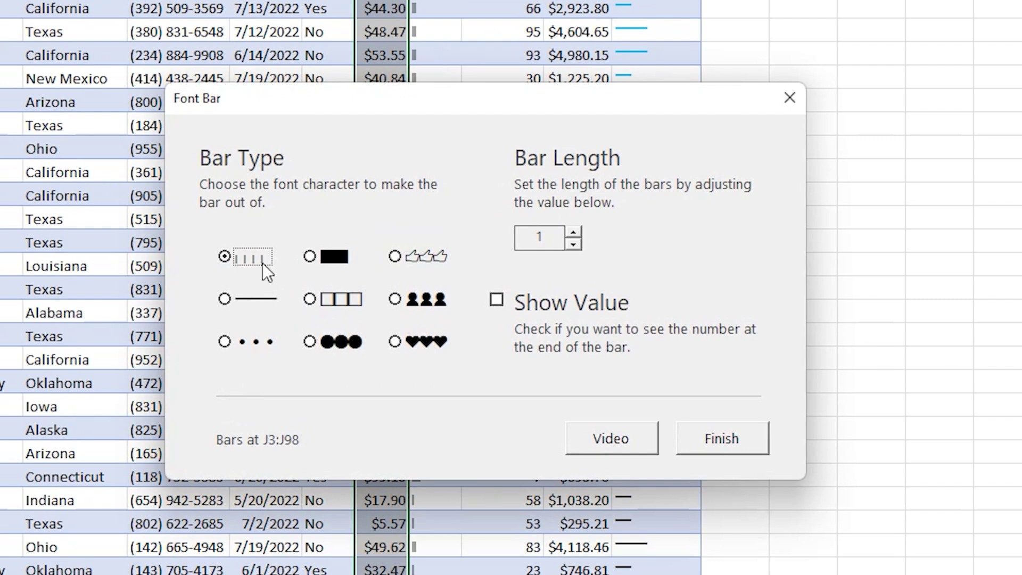
Build the Cost bars in Column2 from box characters and widen column J to show them
click(309, 299)
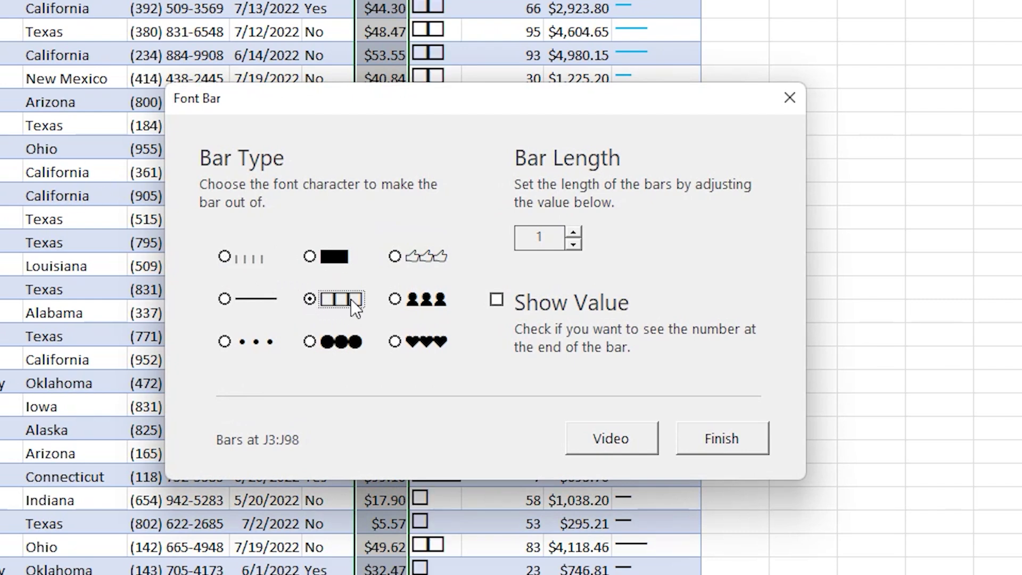
click(746, 439)
click(452, 178)
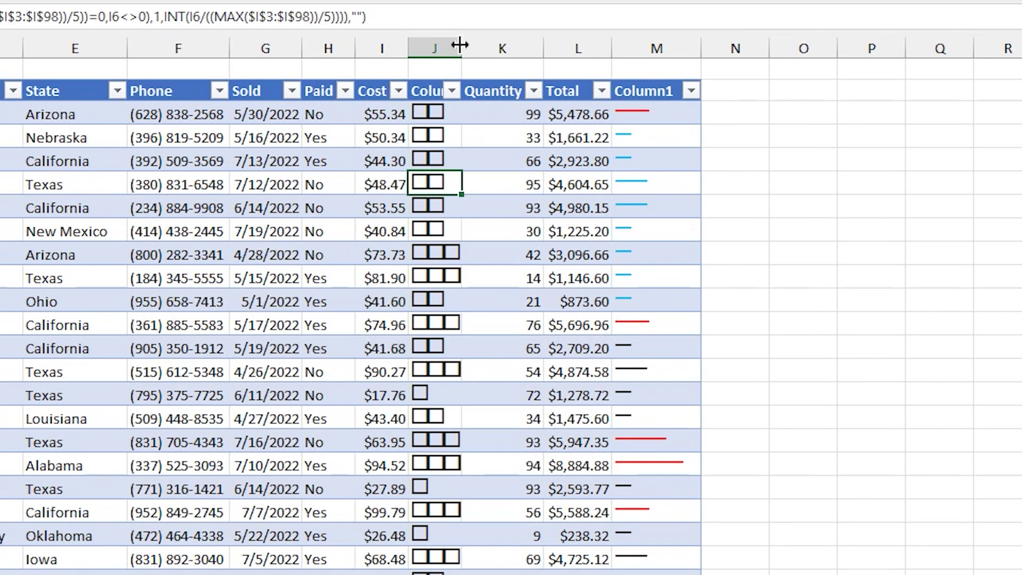
drag(463, 43, 498, 47)
click(484, 472)
click(478, 533)
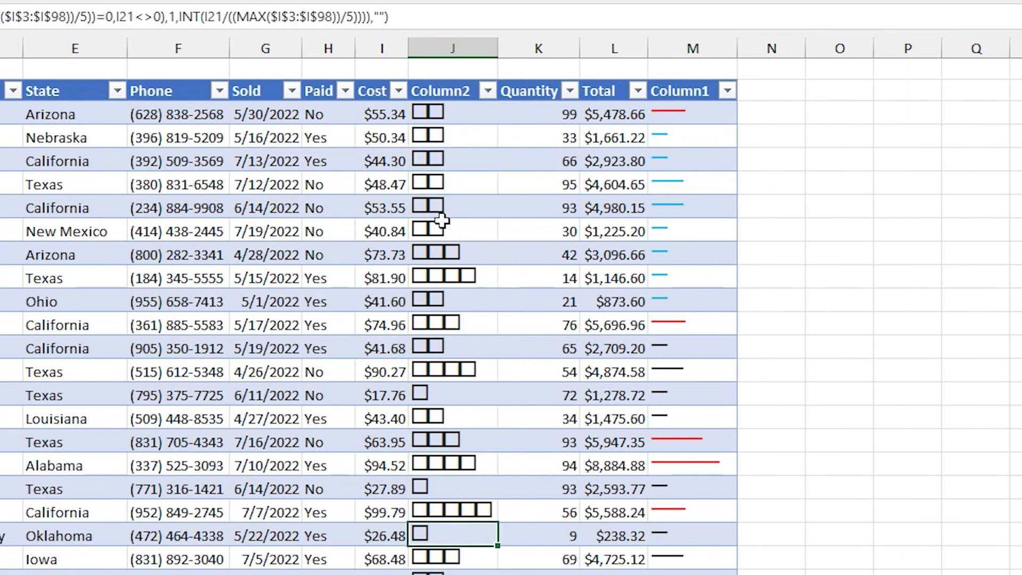
click(429, 114)
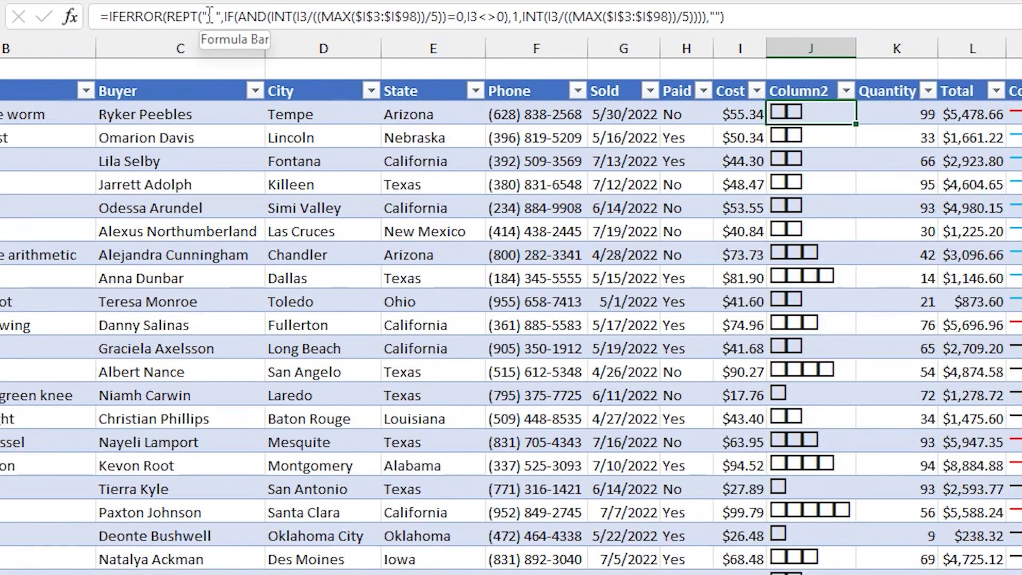
Replace the box character in J3's REPT formula with the money bag emoji
click(217, 17)
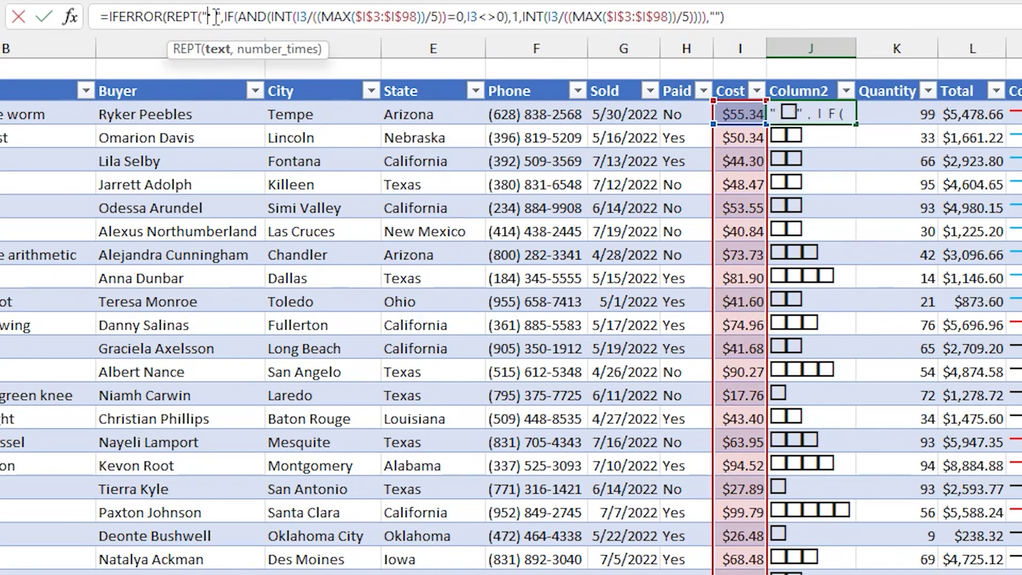
double_click(211, 18)
key(super+period)
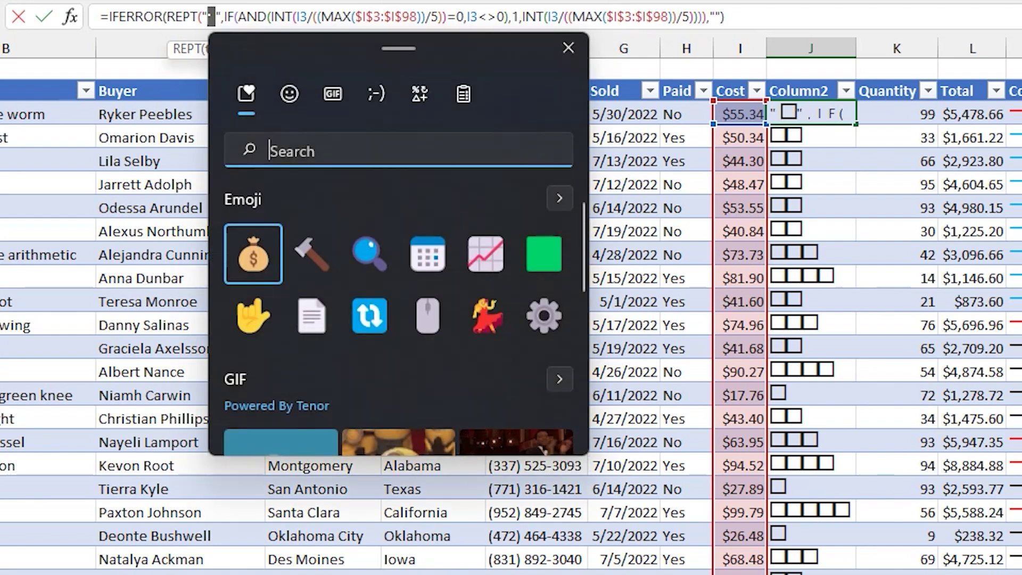
click(254, 254)
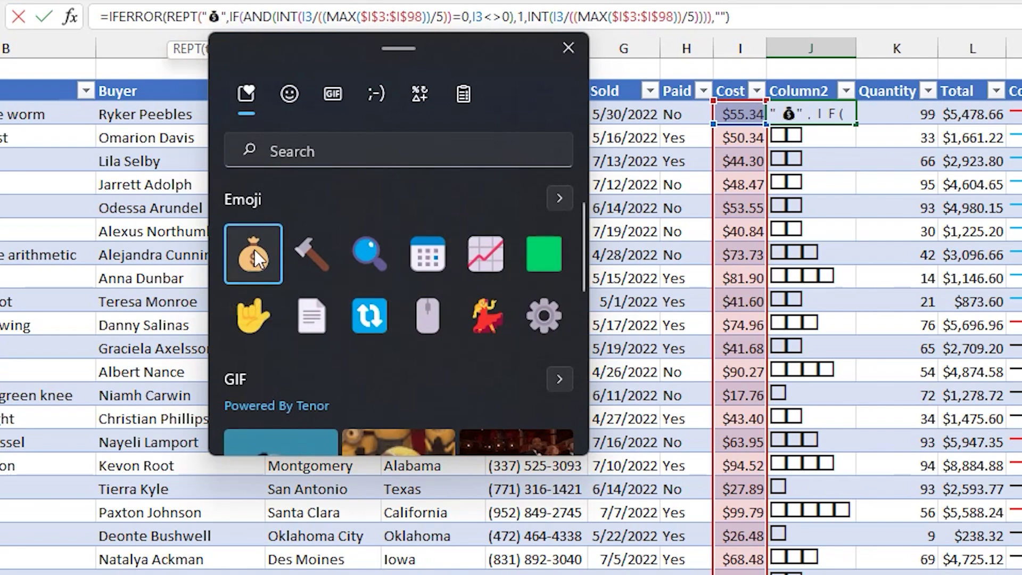
click(568, 47)
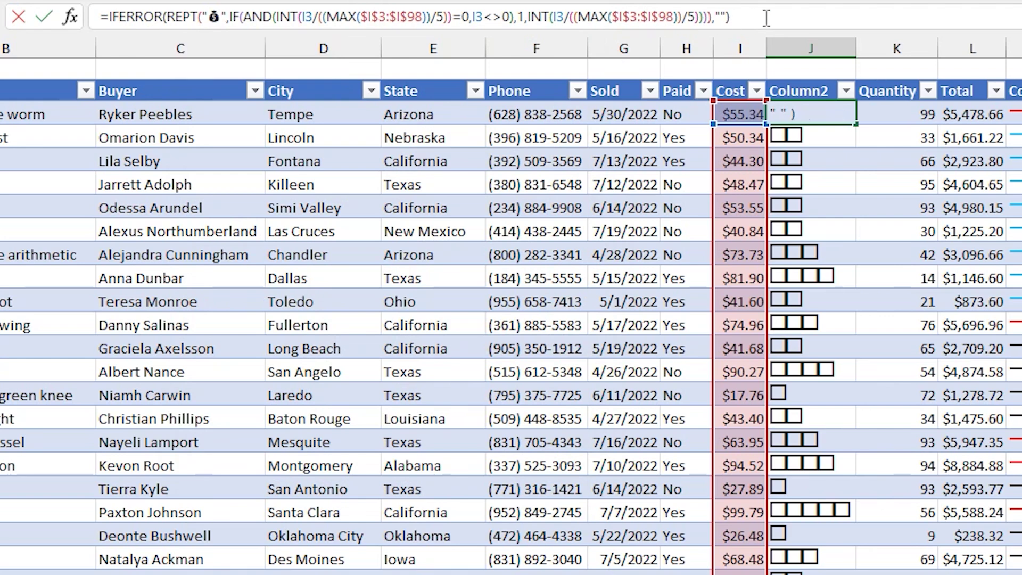
key(Return)
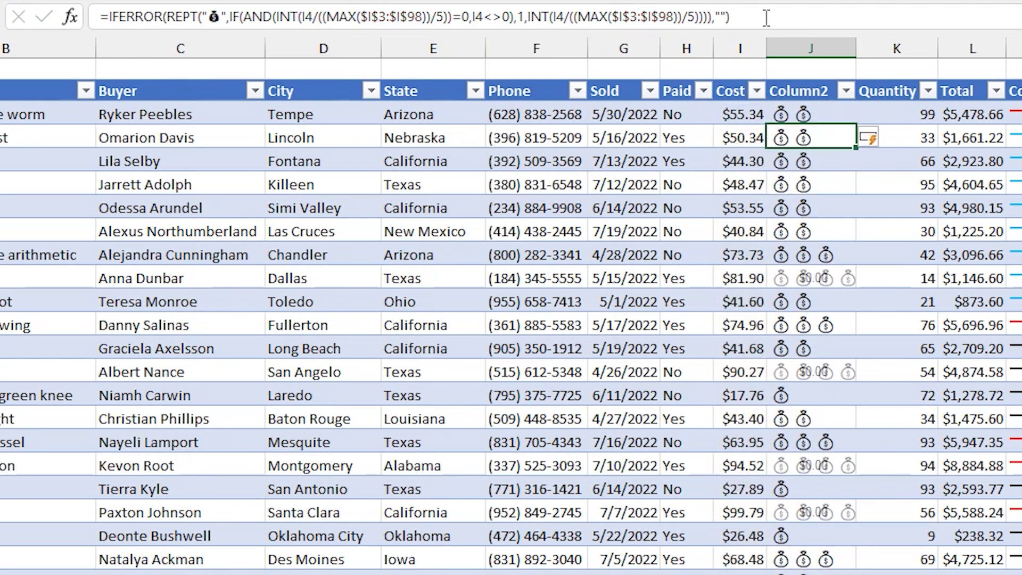
Widen column J to fit five money bags and select the Dallas row's four-bag cell
click(822, 302)
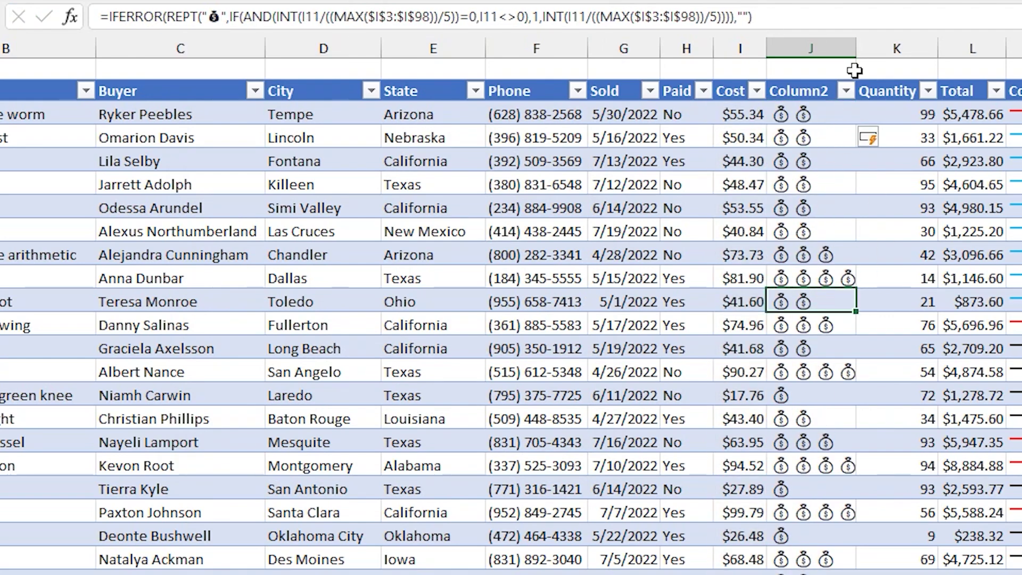
drag(857, 49, 889, 49)
click(831, 508)
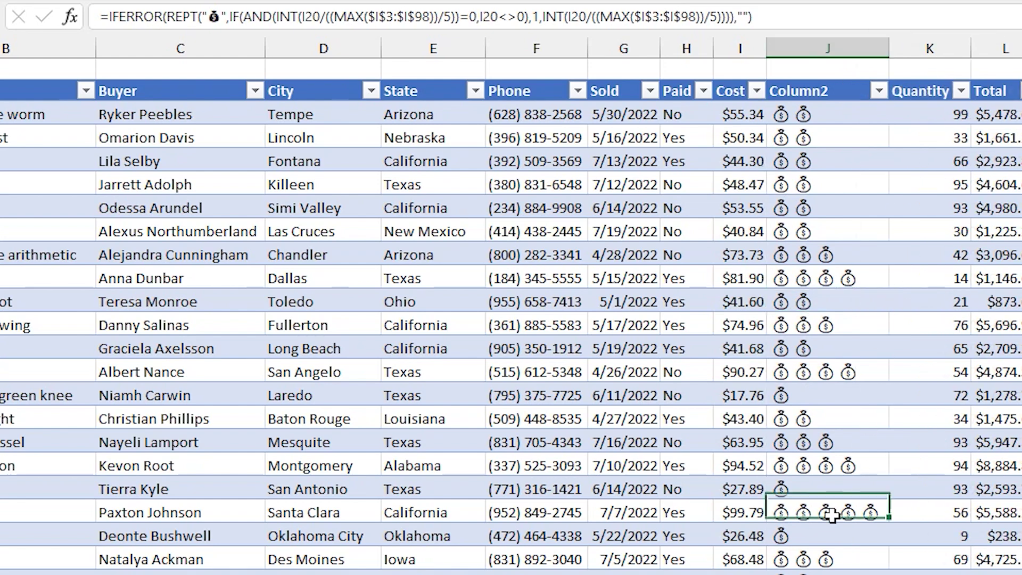
click(830, 571)
click(835, 278)
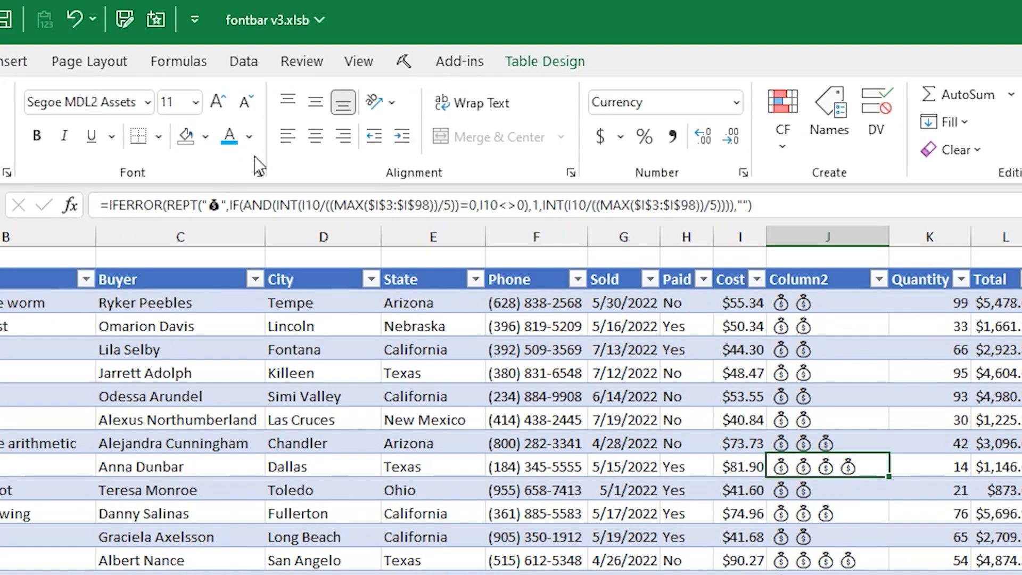
click(250, 137)
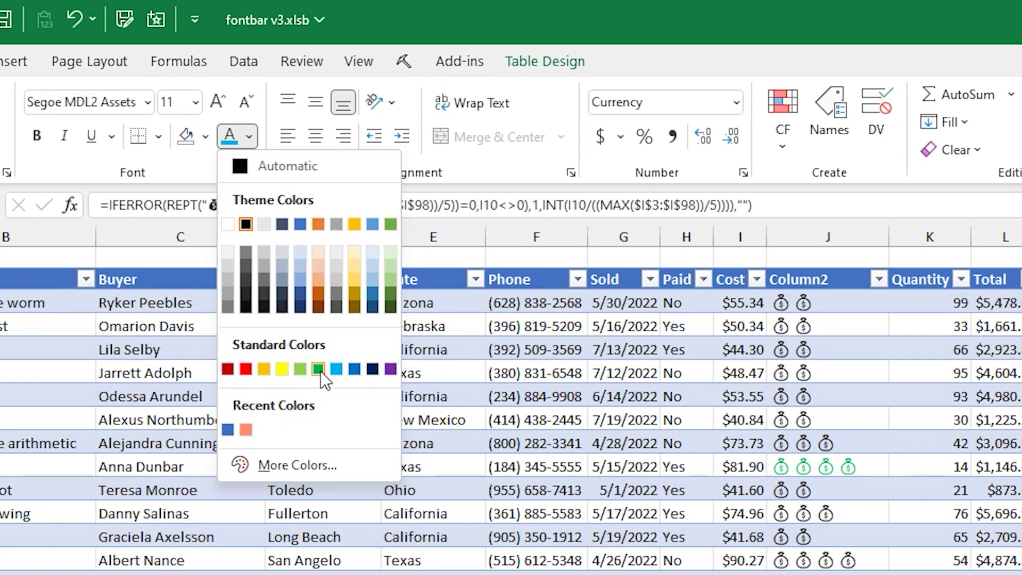
Colour the Dallas row's money bags green and filter Column2 to four- and five-bag rows
click(320, 370)
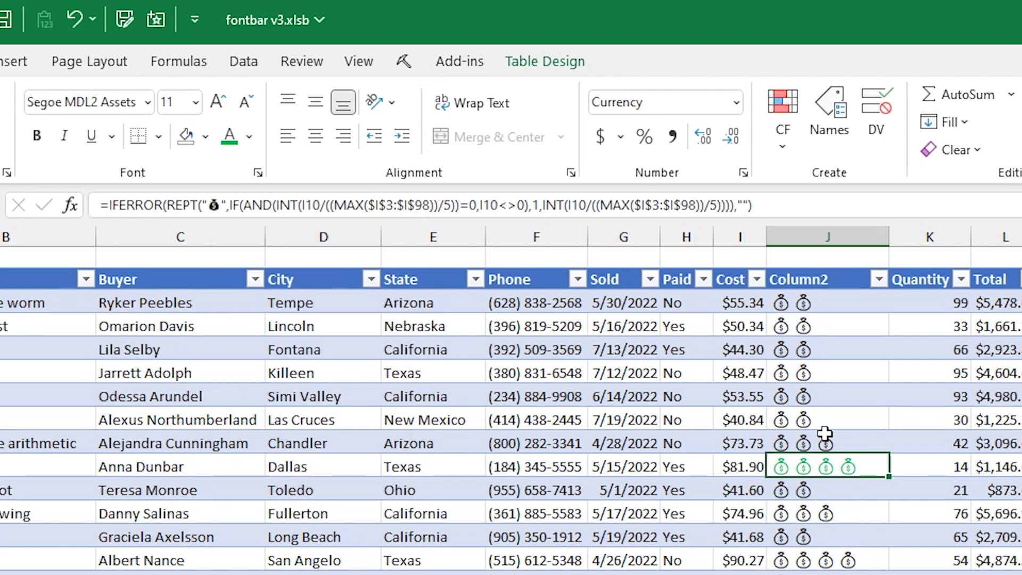
click(830, 384)
click(880, 279)
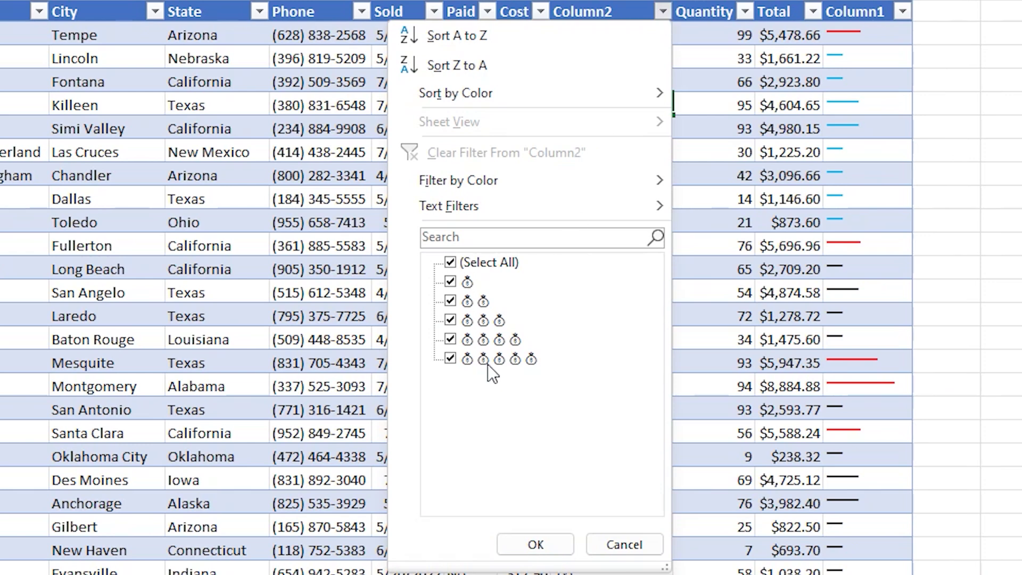
click(451, 262)
click(451, 358)
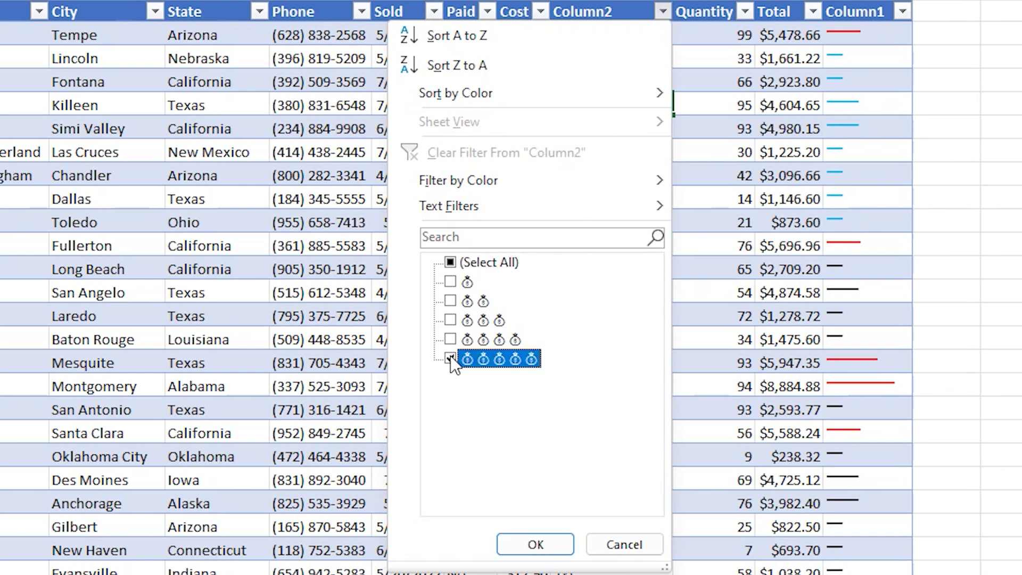
click(451, 340)
click(536, 544)
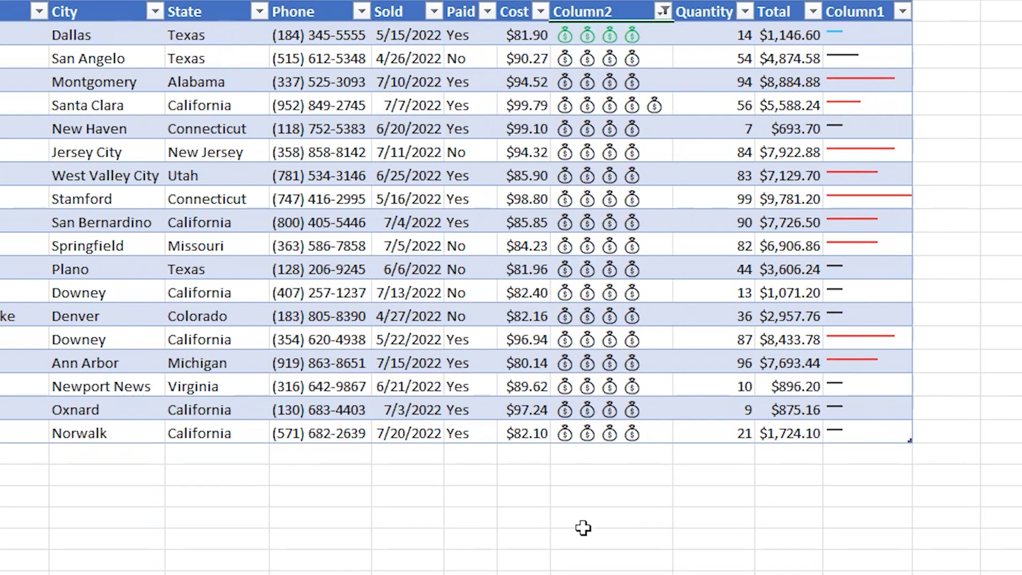
Remove the filter, sort Column2 from fewest bags up, and scroll to the buyers pivot table
key(ctrl+z)
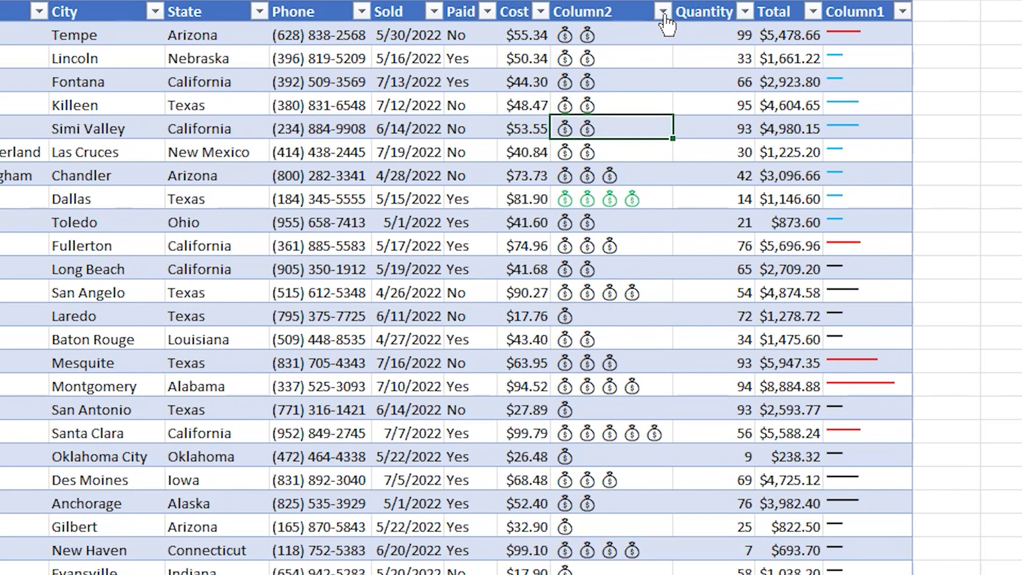
click(663, 12)
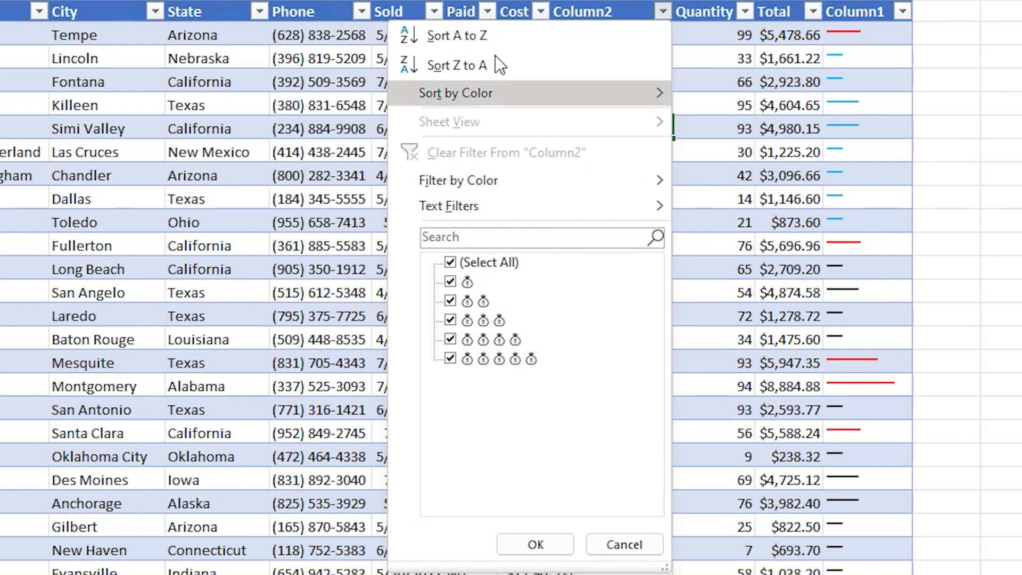
click(500, 32)
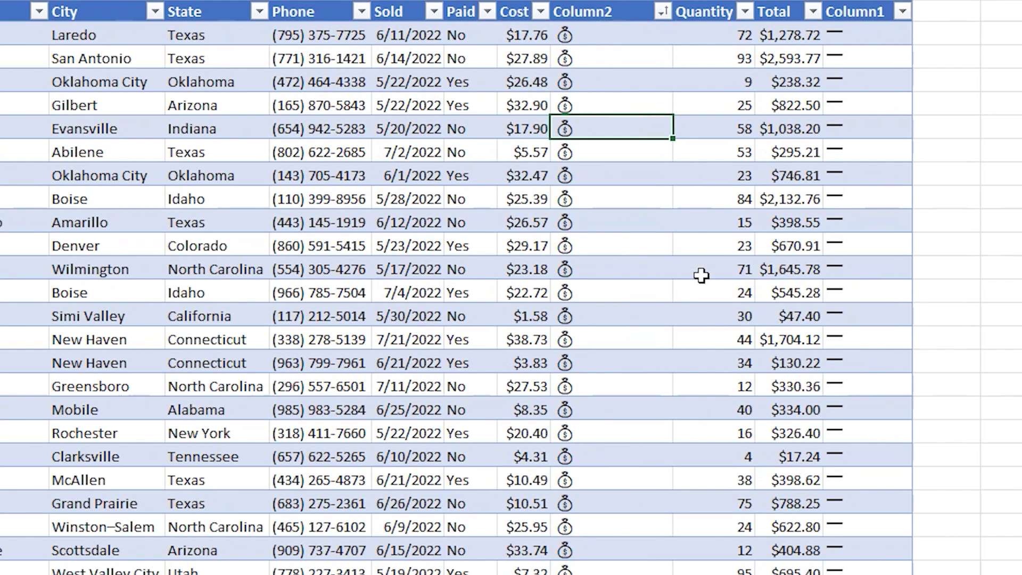
scroll(670, 212, down, 15)
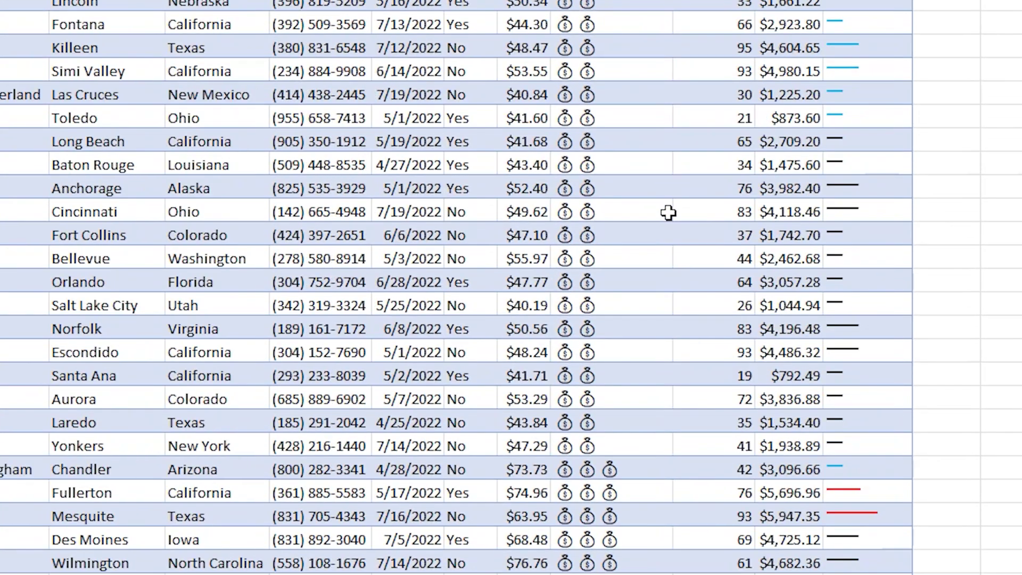
scroll(669, 208, down, 10)
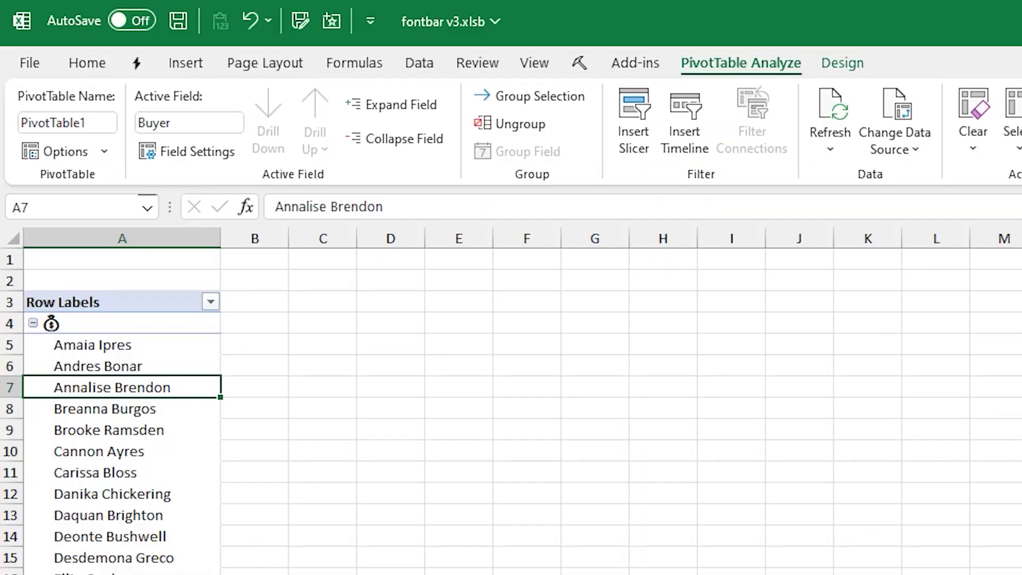
Check the Sum of Cost values for buyers in the one-bag group
click(160, 452)
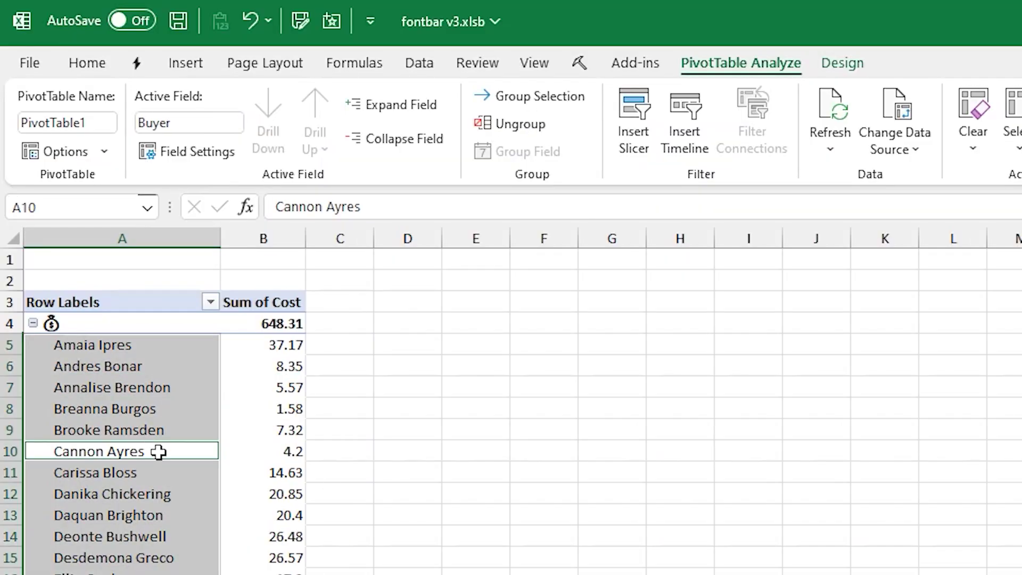
click(269, 451)
click(256, 572)
Collapse the one-, two- and three-money-bag groups in the pivot table
click(33, 322)
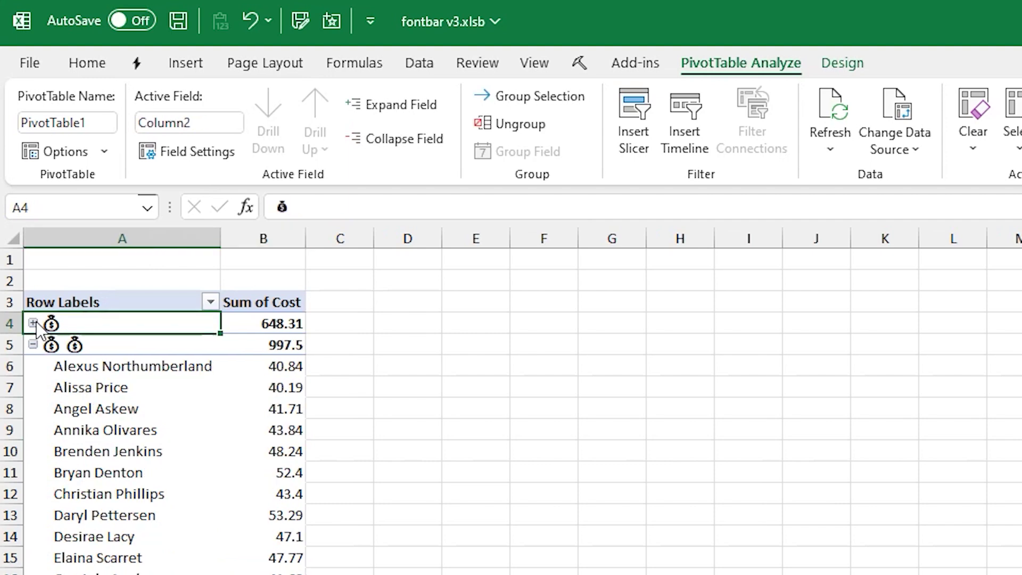
click(33, 344)
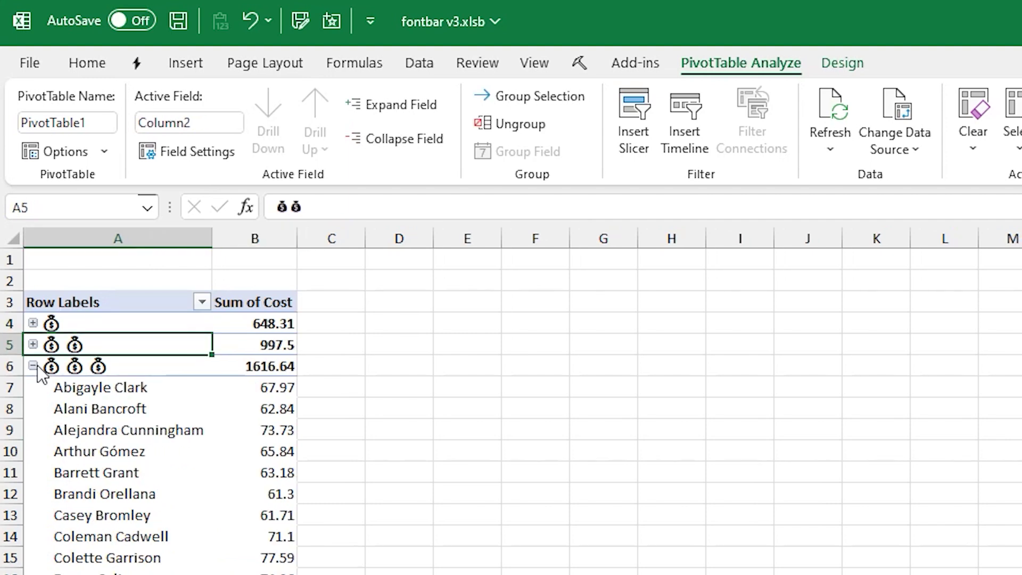
click(33, 366)
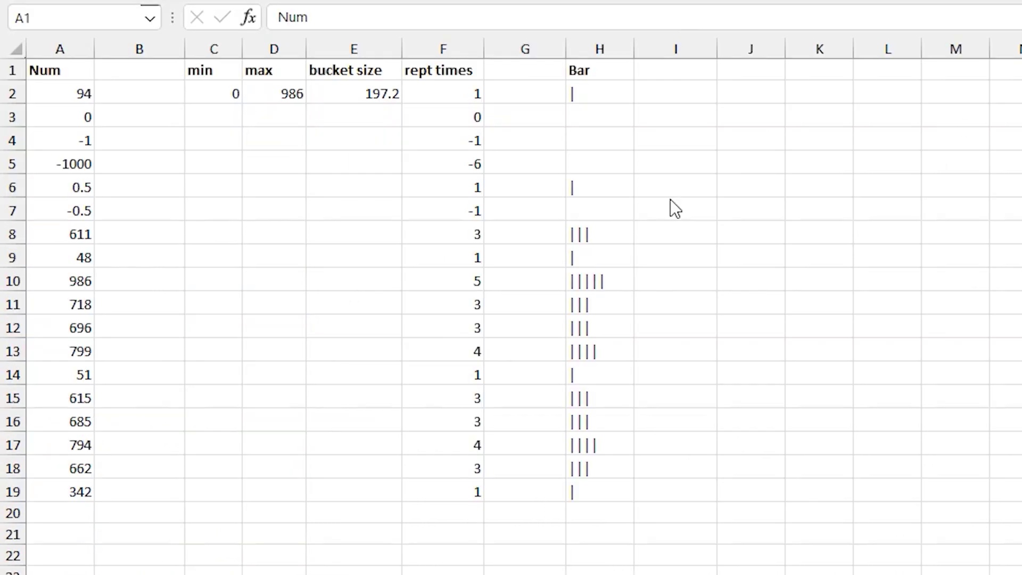
Recalculate the random Num values with F9 and check A2's RANDBETWEEN formula
click(64, 172)
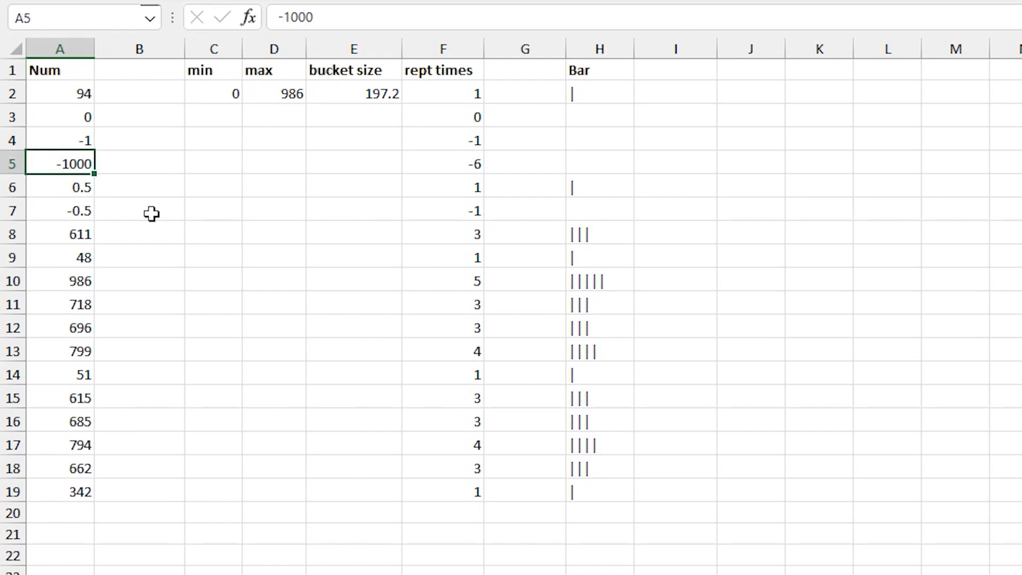
key(F9)
key(F9)
key(F9)
key(F9)
key(F9)
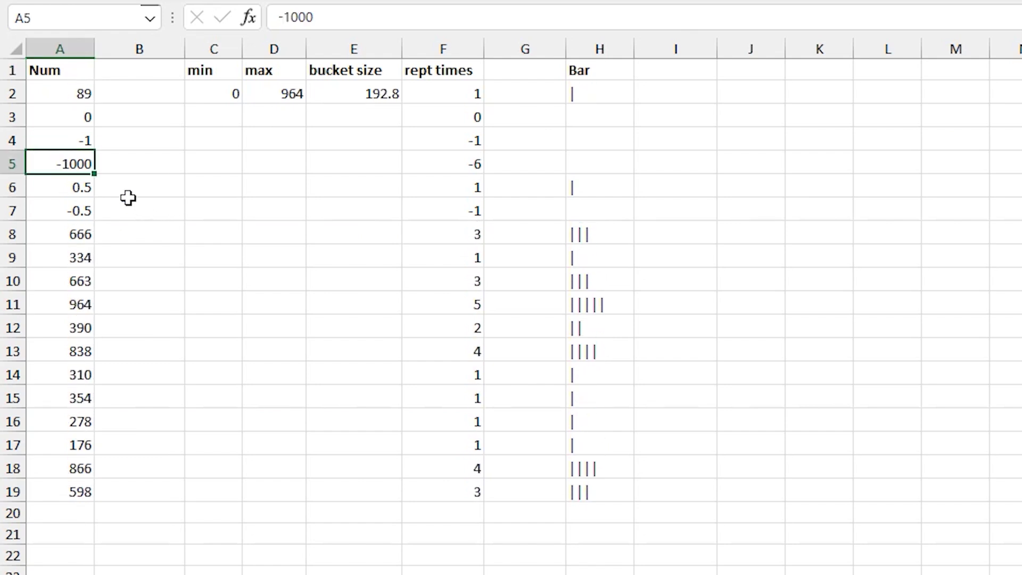
click(82, 141)
click(80, 117)
click(80, 93)
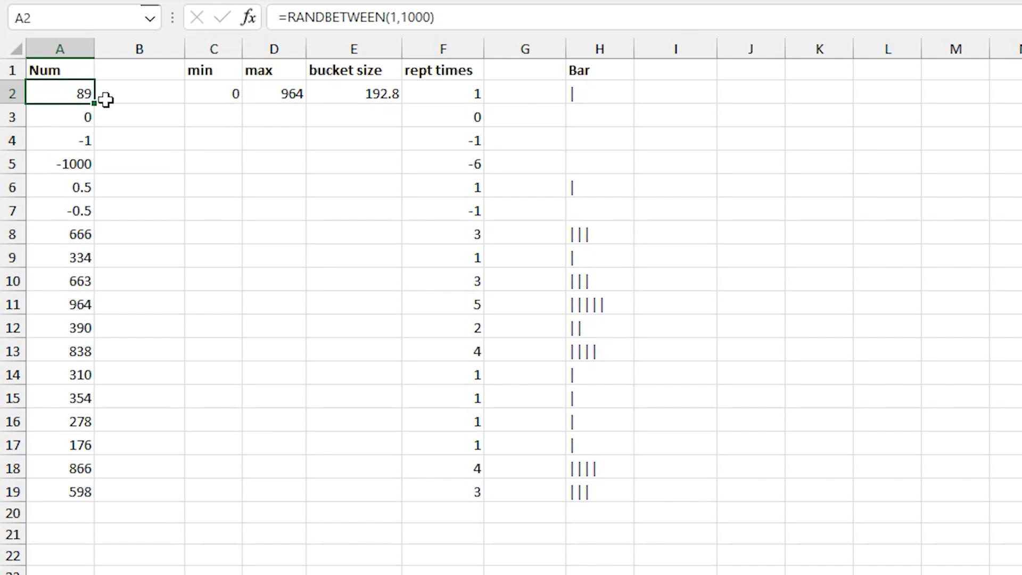
Inspect the min in C2 and D2's MAX formula, now giving 964
click(215, 93)
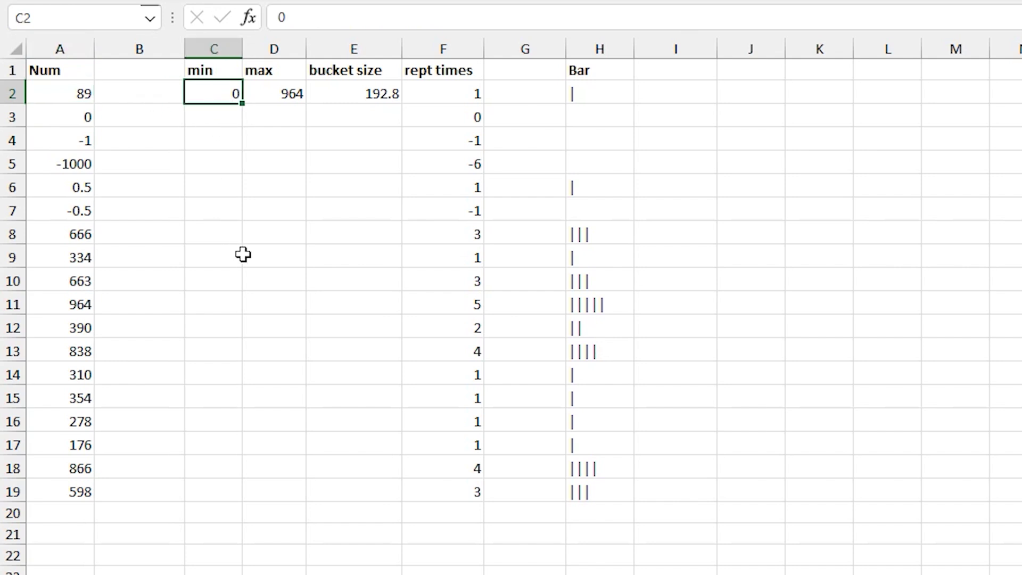
click(281, 90)
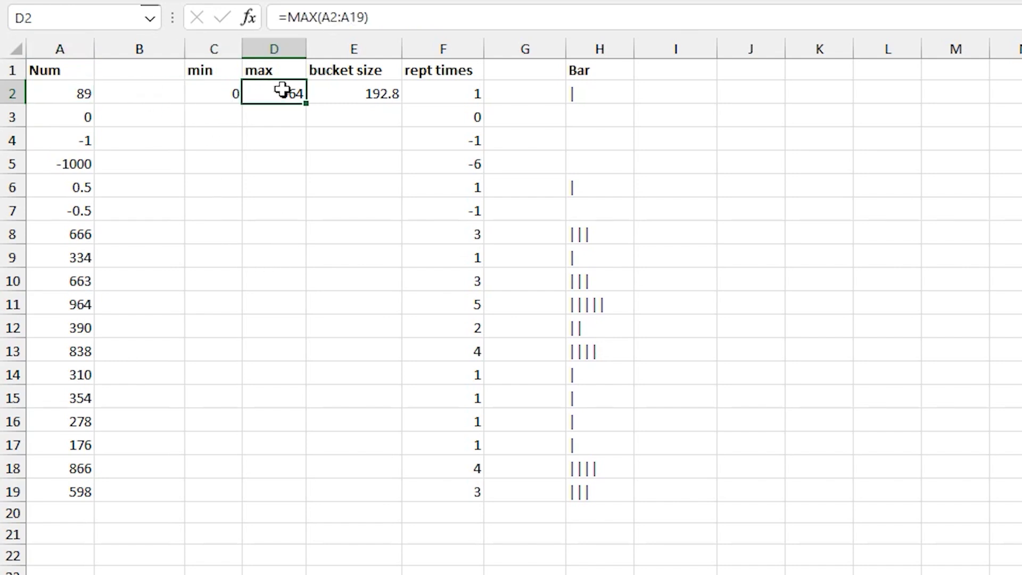
click(398, 17)
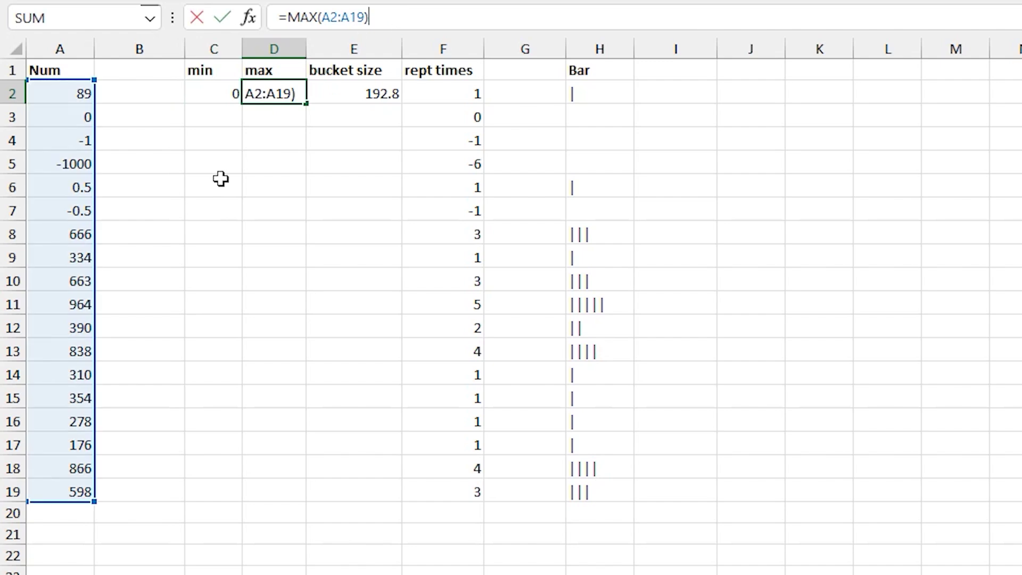
key(ctrl+Return)
Inspect E2's bucket-size formula giving 192.8, then select the rept times cell F2
click(357, 98)
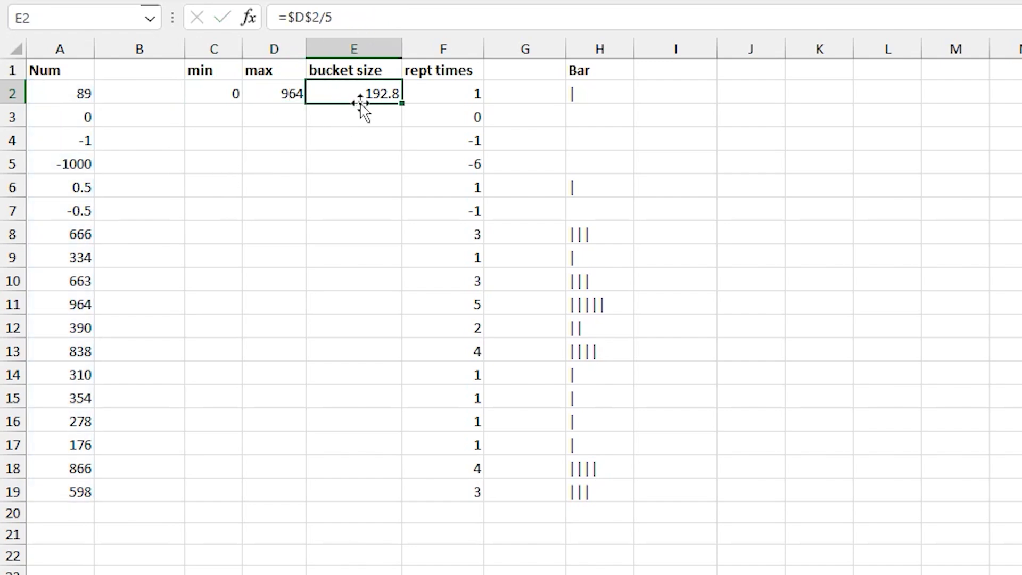
click(368, 15)
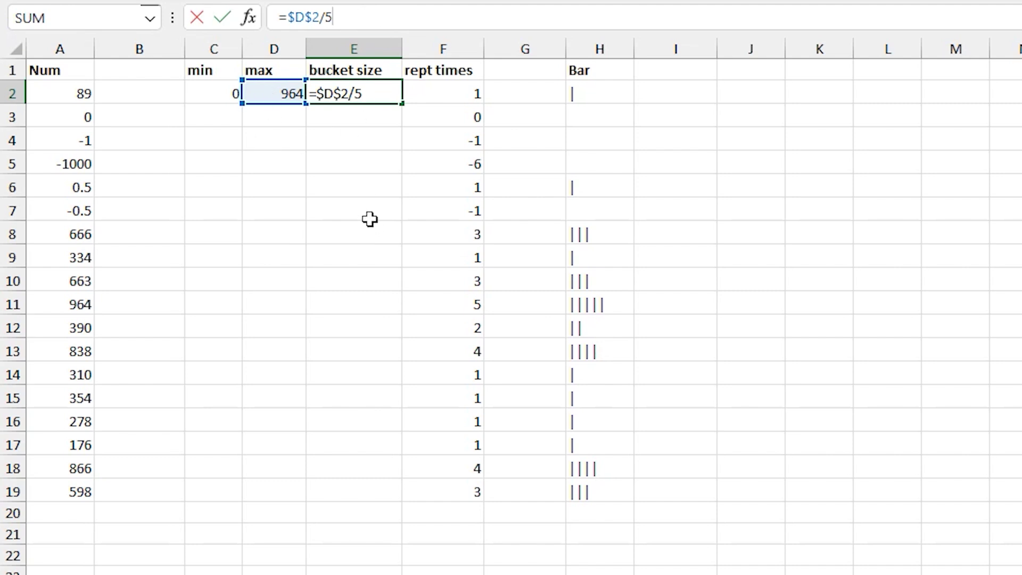
key(Escape)
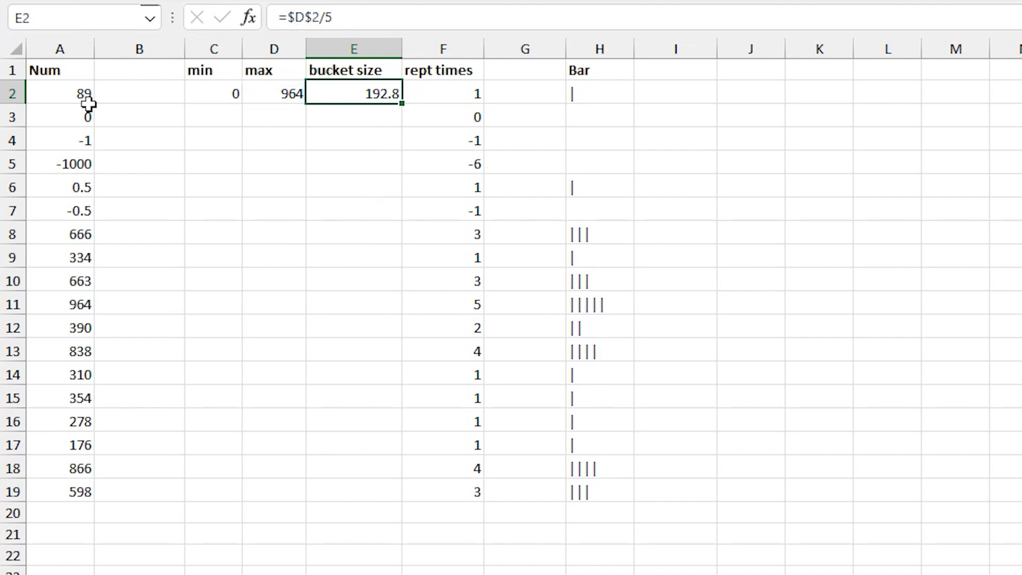
click(445, 94)
Inspect the IF(AND(INT(...))) rept times formulas in F2 and F11, which returns 5
click(619, 16)
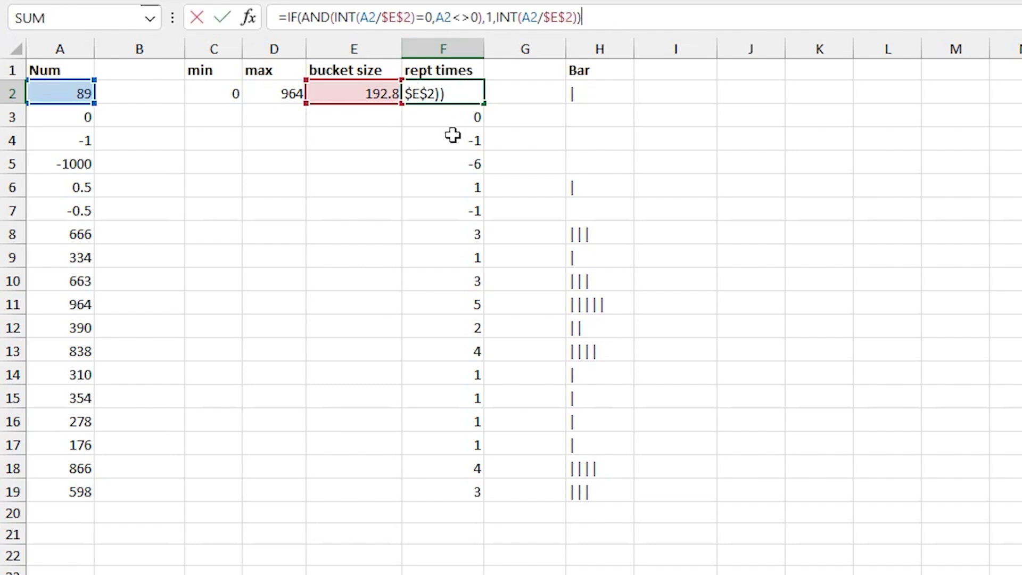
key(Escape)
mouse_move(447, 306)
mouse_down()
mouse_move(107, 317)
mouse_move(84, 301)
mouse_move(486, 301)
mouse_move(449, 301)
mouse_up()
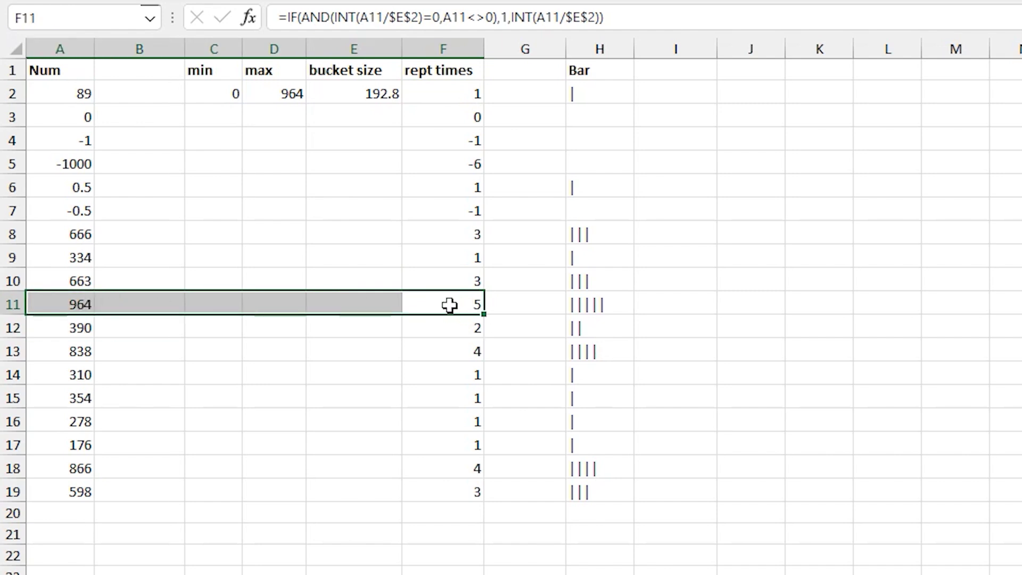
click(620, 18)
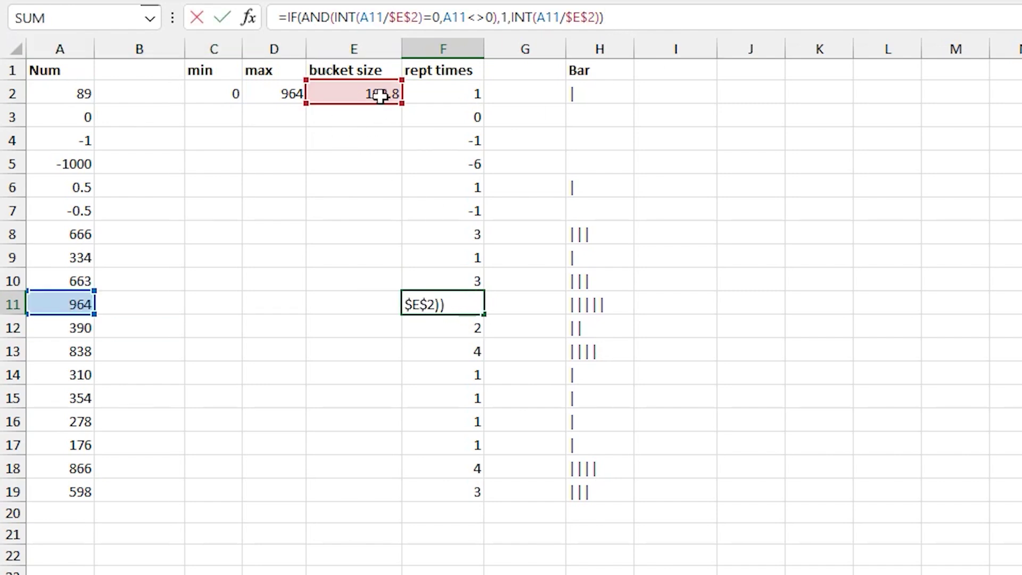
key(ctrl+Return)
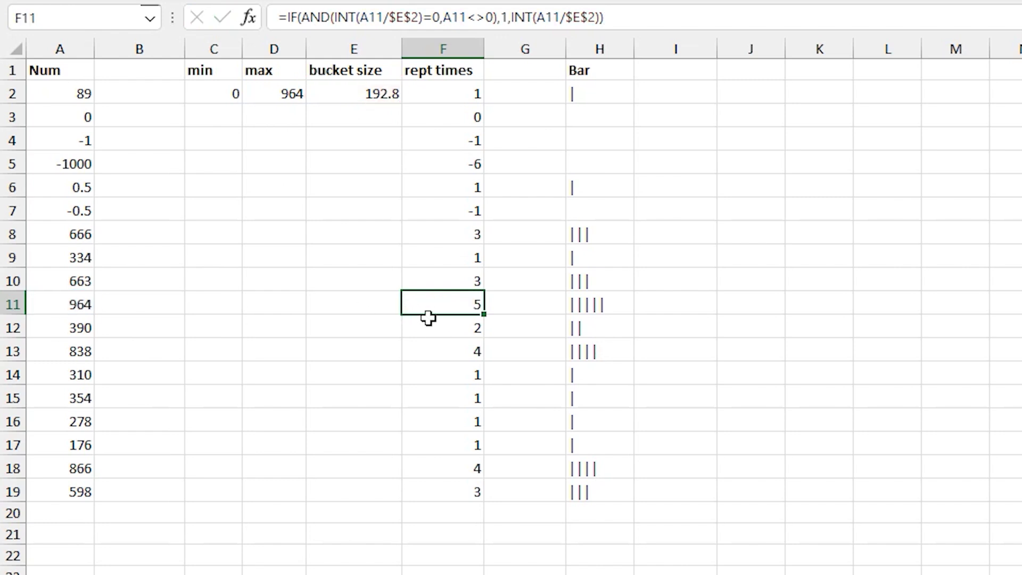
Inspect H11's IFERROR REPT bar formula, then bring up the Font Bar form
click(600, 310)
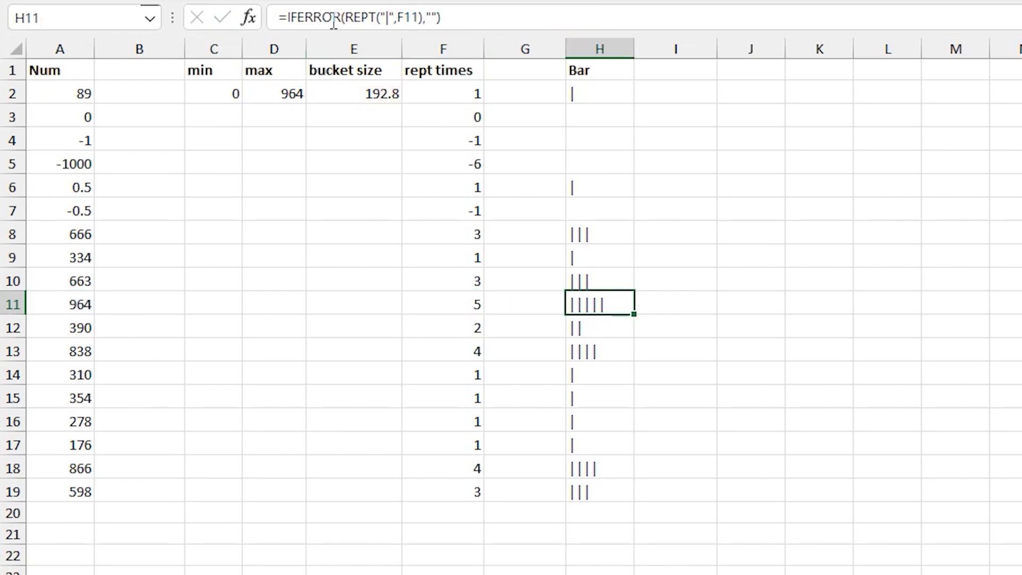
click(487, 13)
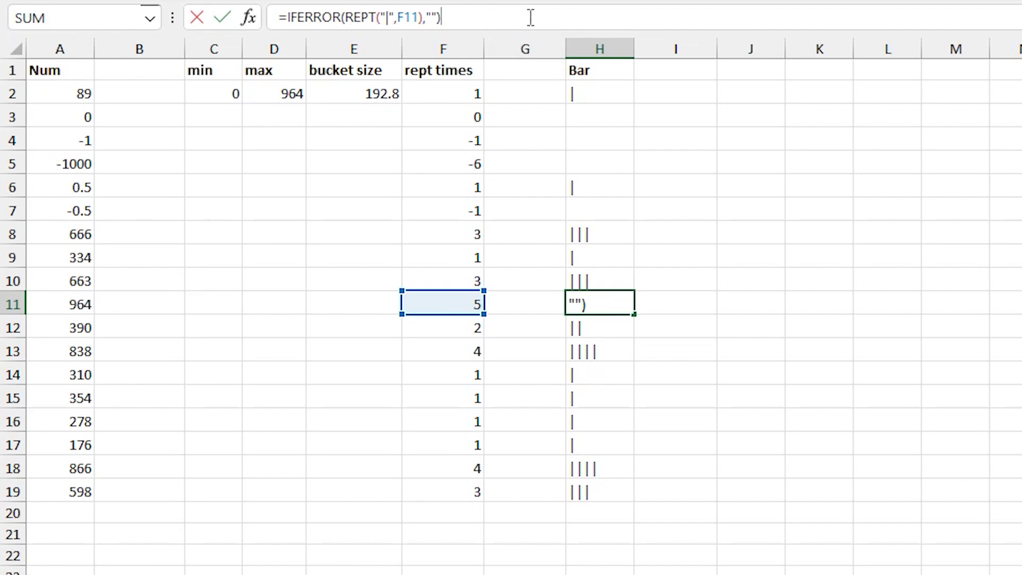
key(Escape)
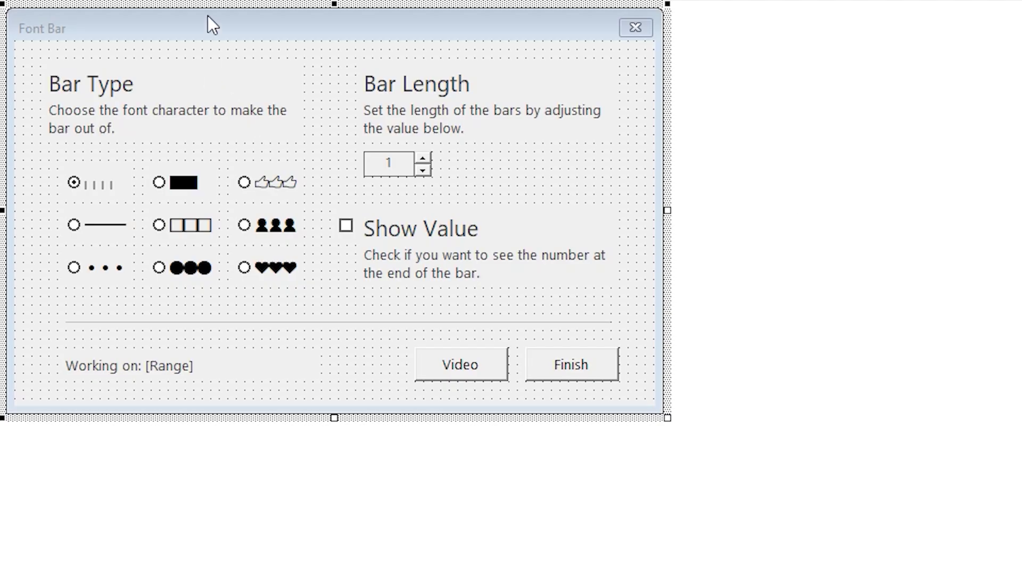
click(208, 16)
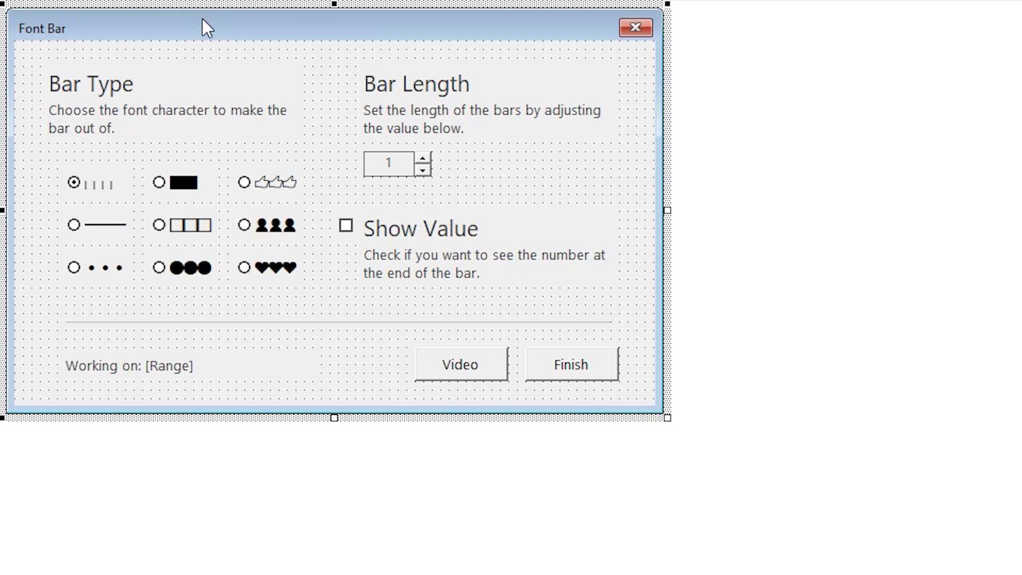
Examine the Font Bar form's bar-type options, Working on: [Range] label and Bar Length controls
click(102, 187)
click(205, 187)
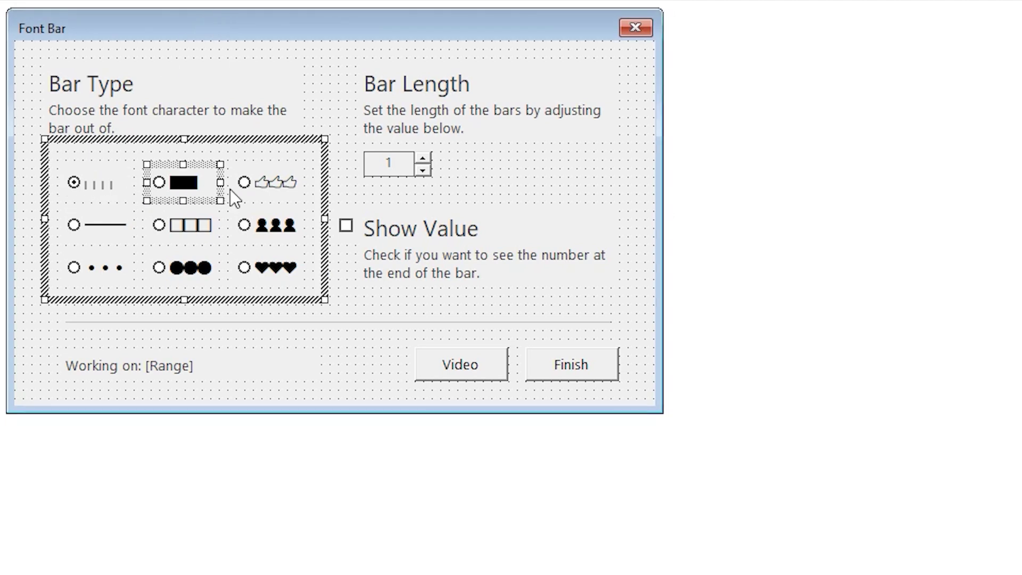
click(267, 187)
click(197, 382)
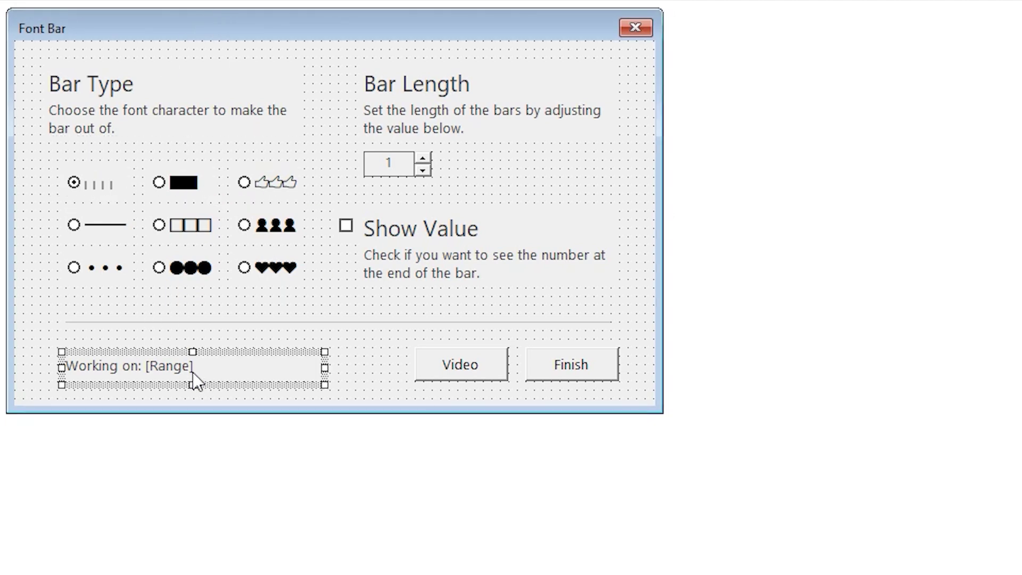
click(389, 170)
click(430, 171)
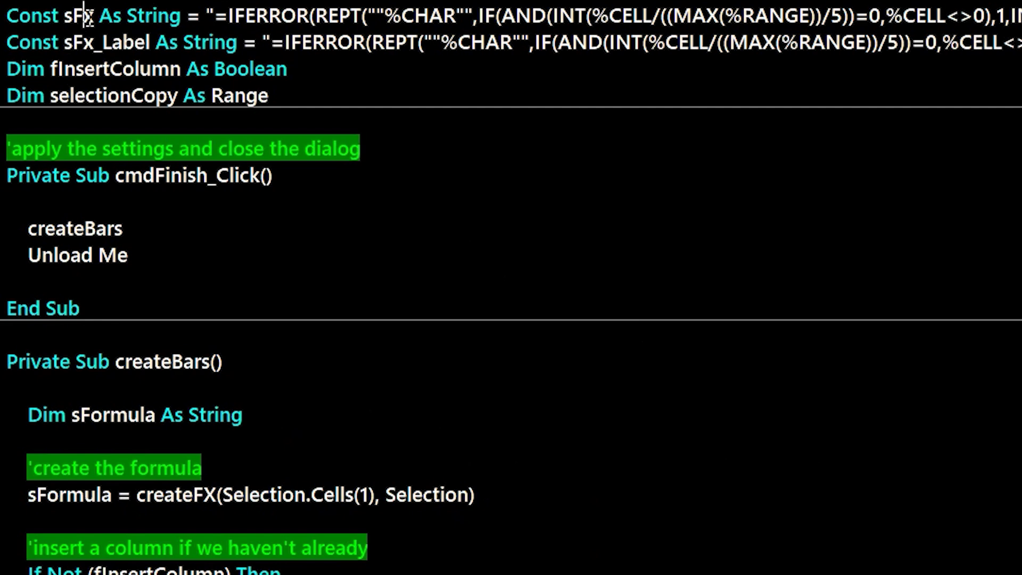
Highlight the sFx and sFx_Label constants and the createFX function name in the form code
double_click(89, 17)
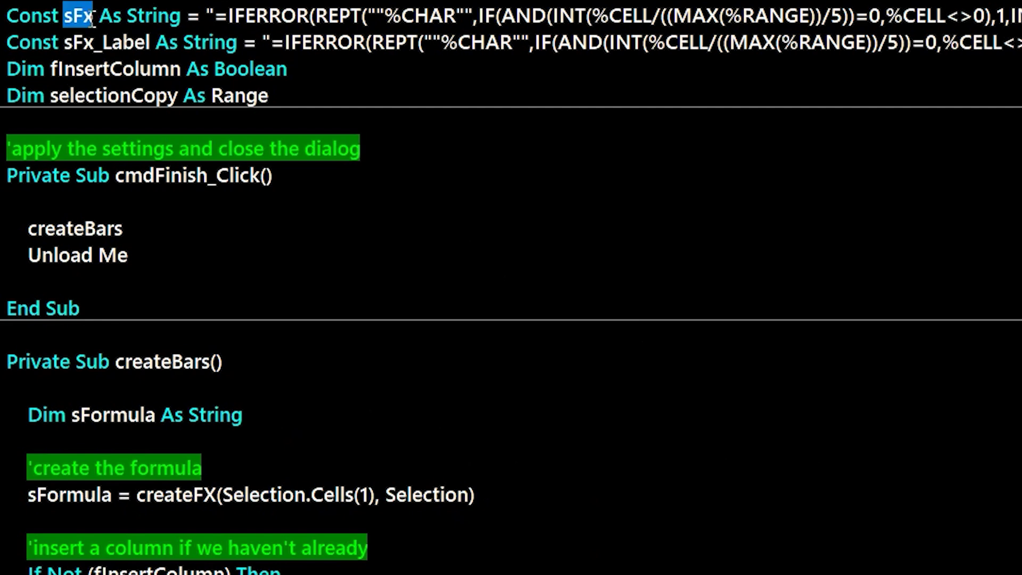
double_click(102, 43)
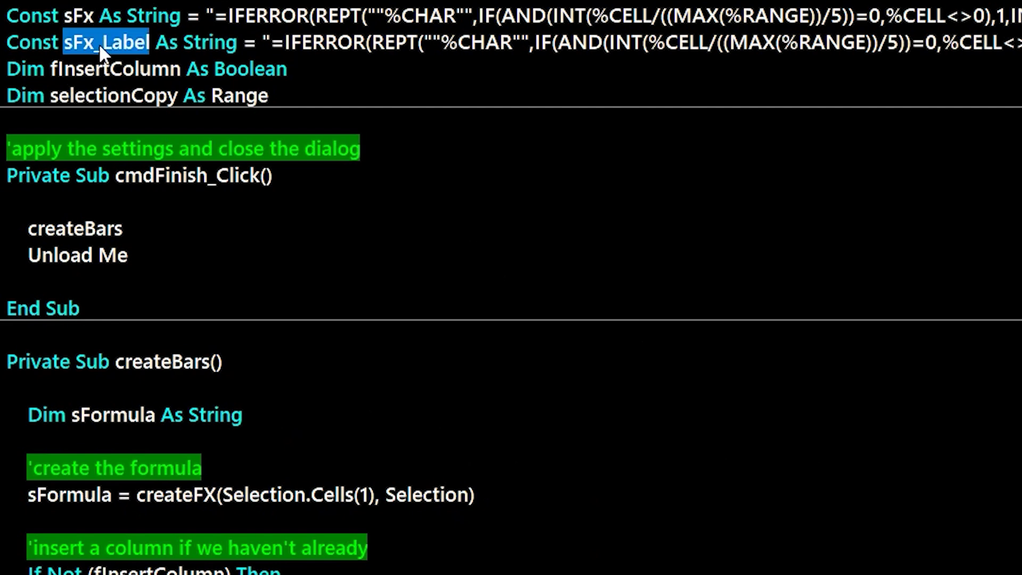
click(103, 46)
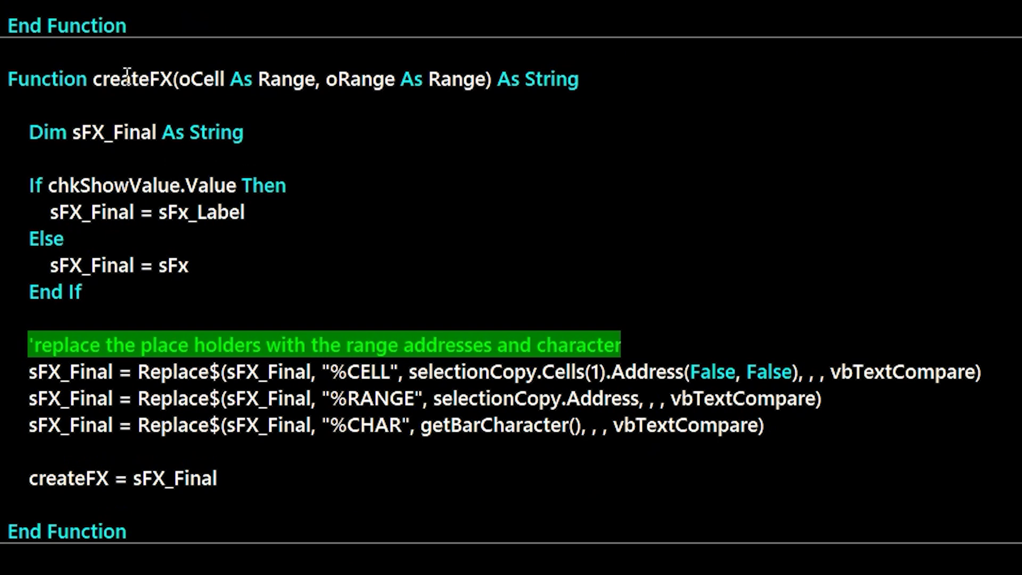
double_click(127, 77)
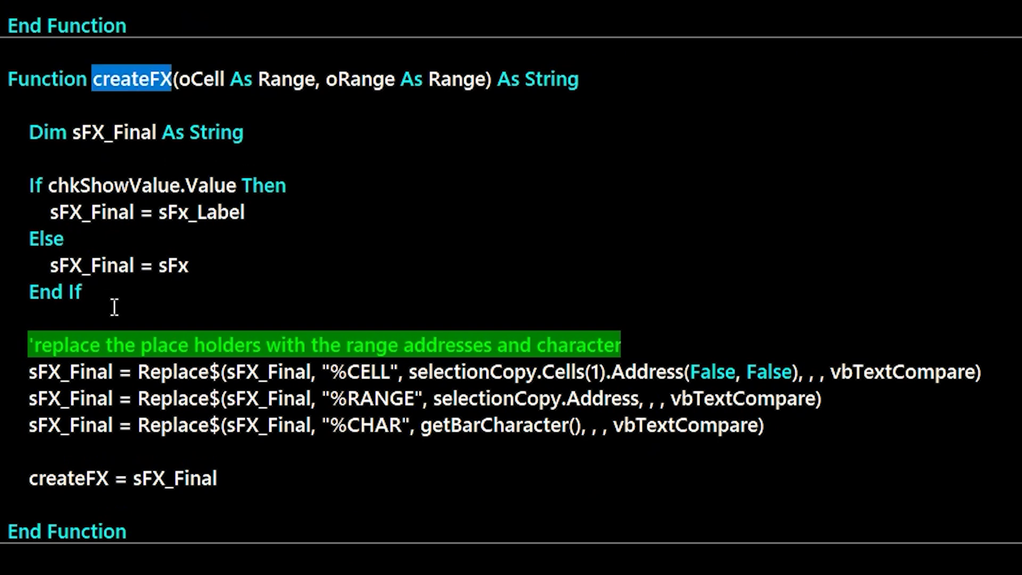
Step through createFX's Replace$ lines substituting the %CELL and %RANGE placeholders
double_click(71, 373)
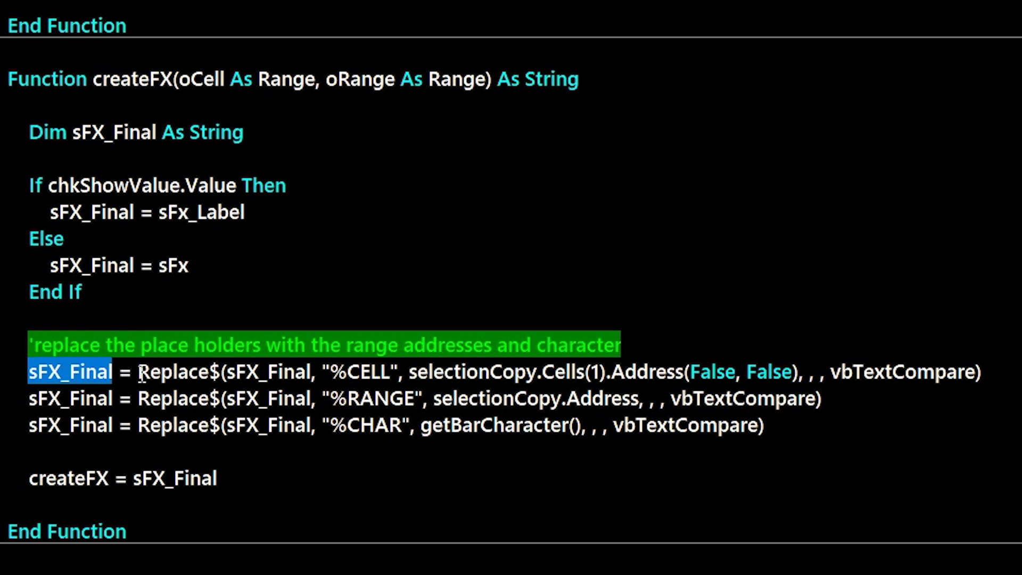
drag(139, 371, 218, 371)
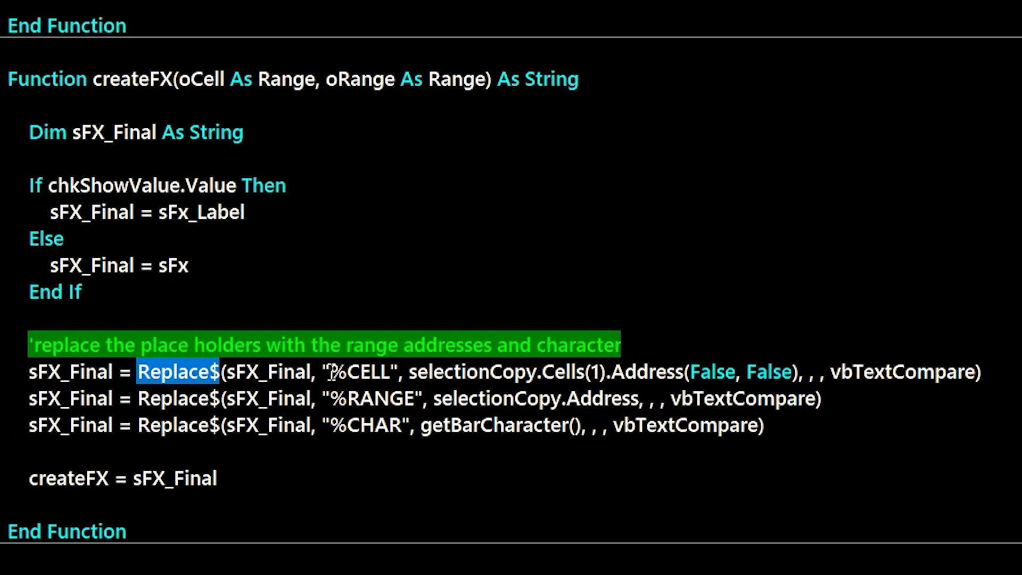
drag(330, 371, 800, 381)
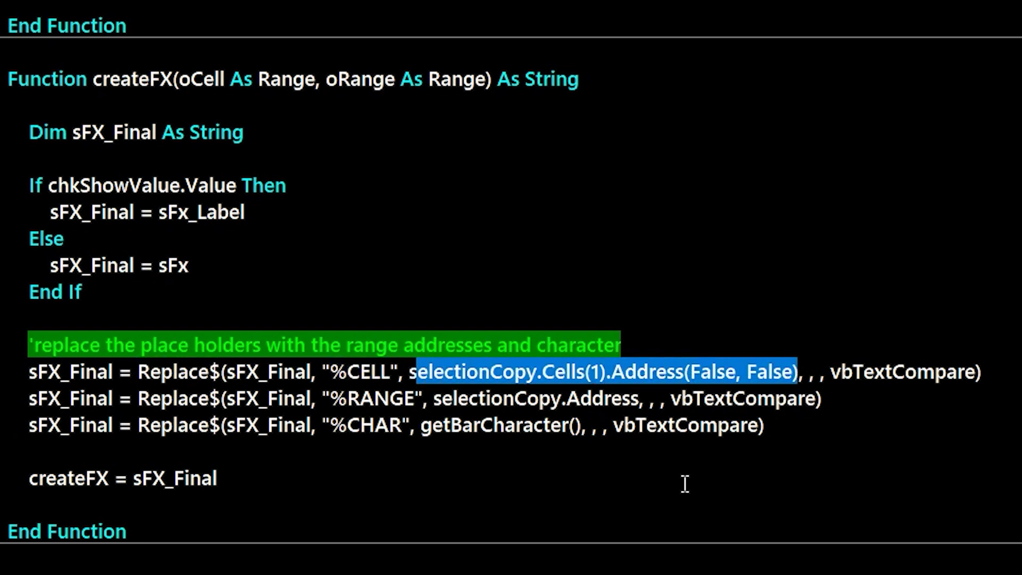
click(446, 398)
click(347, 398)
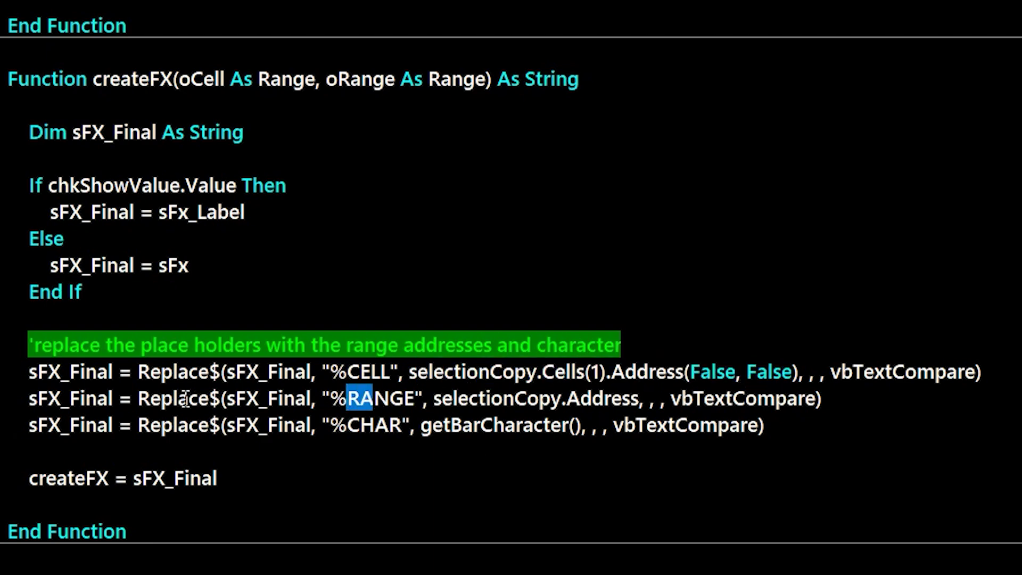